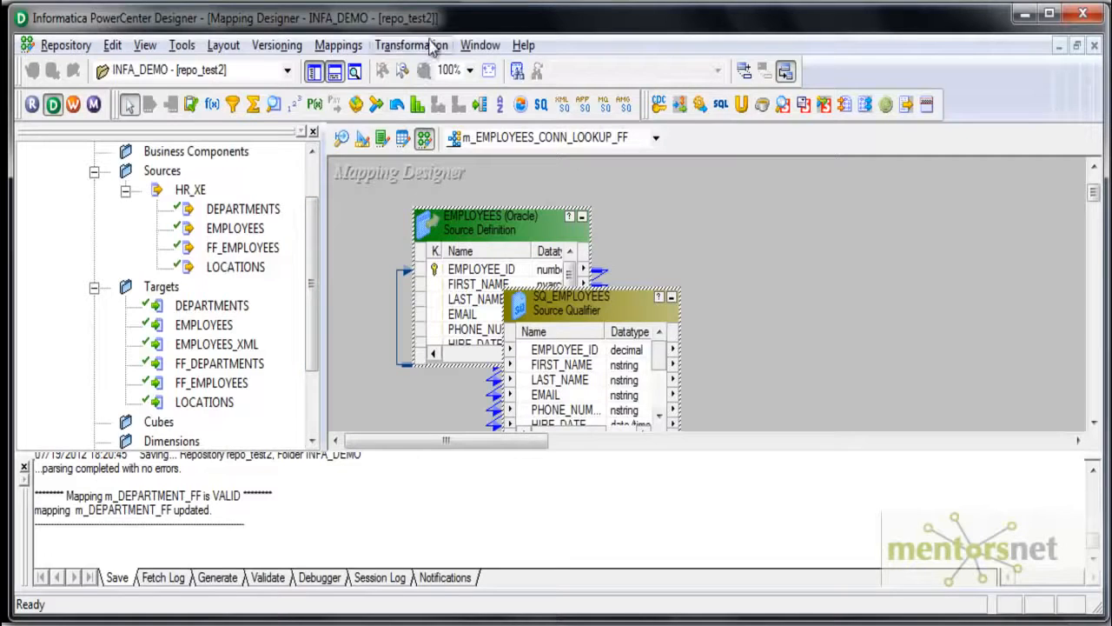
# - Add the EMPLOYEES target to the mapping and create a Lookup transformation named lkp_DEPT_FF
pyautogui.moveTo(213, 329); pyautogui.dragTo(856, 269)
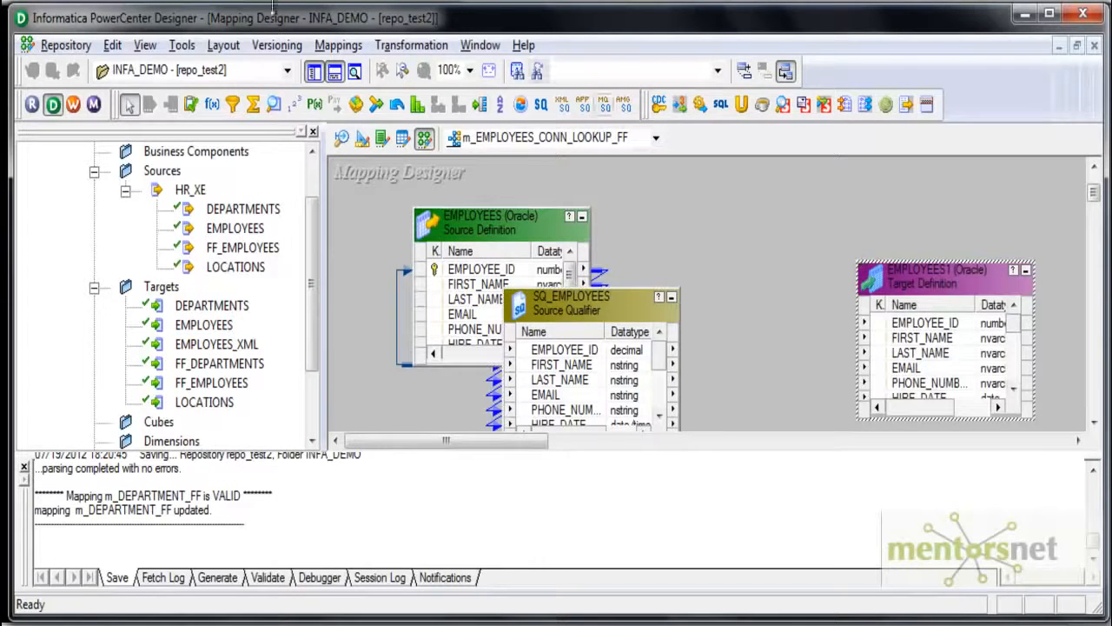
pyautogui.click(402, 46)
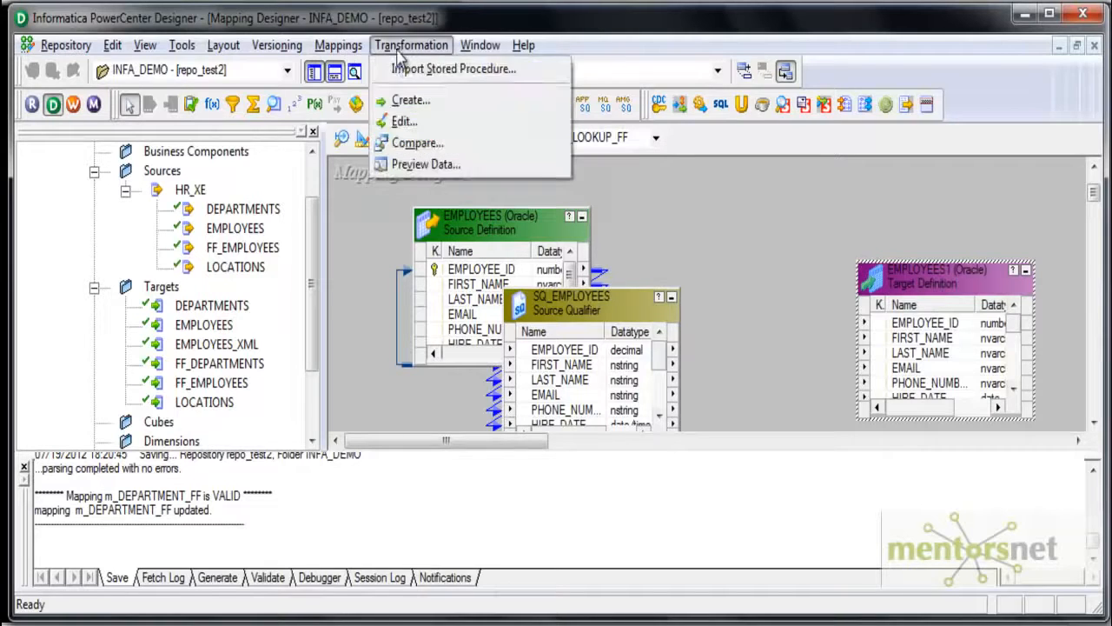
pyautogui.click(409, 100)
pyautogui.press('l')
pyautogui.press('Tab')
pyautogui.write('lkp_DEP')
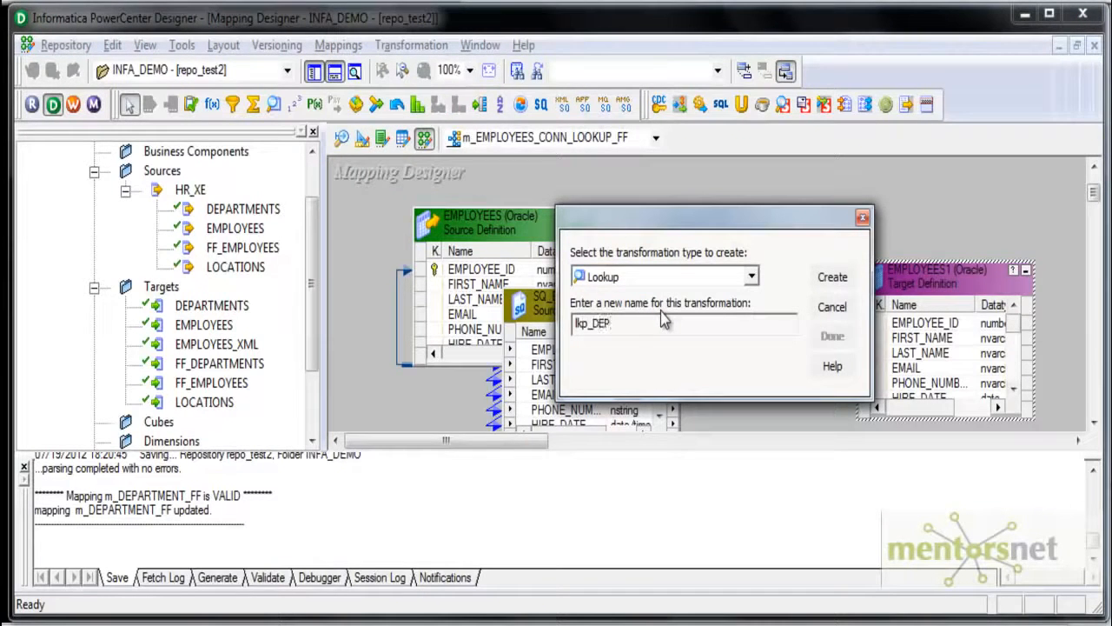
pyautogui.click(833, 276)
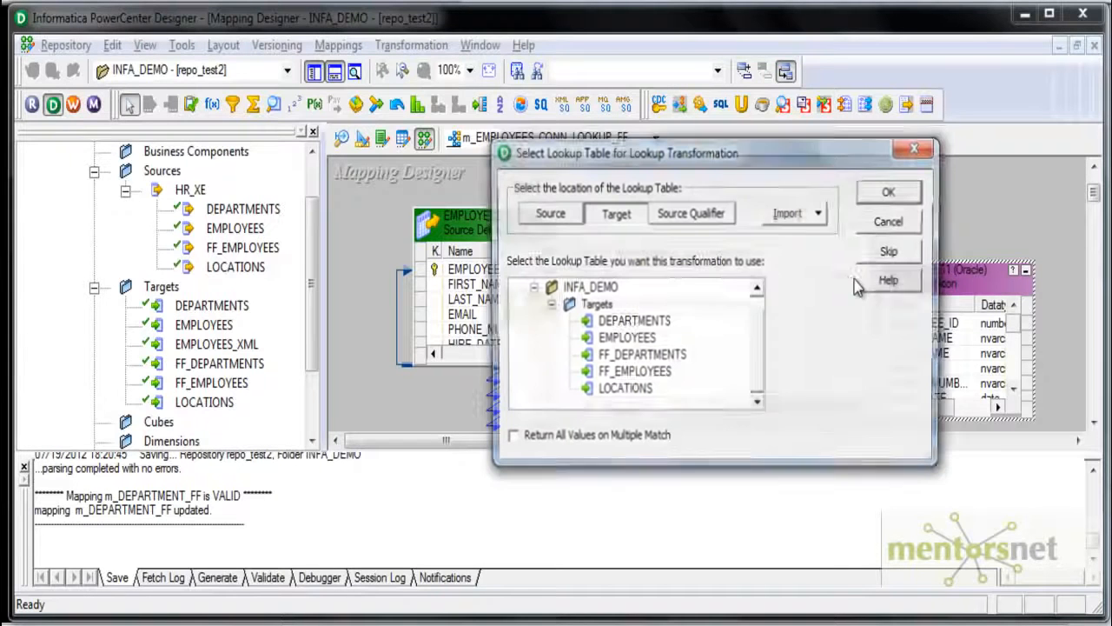
# - Start importing the lookup table from a flat file and browse to C:\Informatica\9.0.1\server\infa_shared\SrcFiles
pyautogui.click(820, 217)
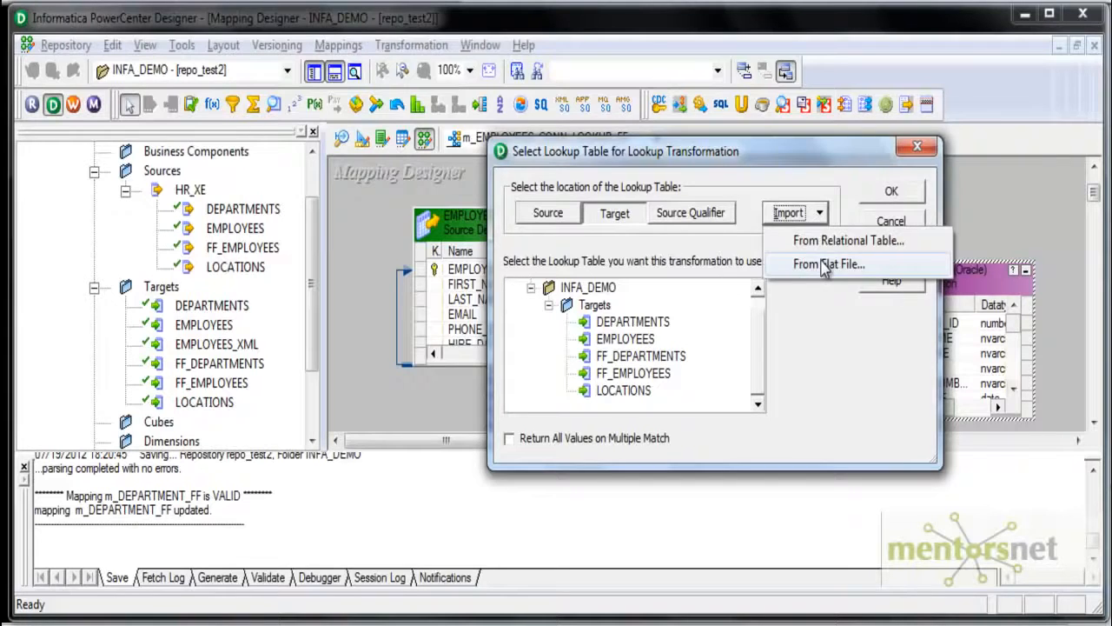
pyautogui.click(826, 264)
pyautogui.click(504, 424)
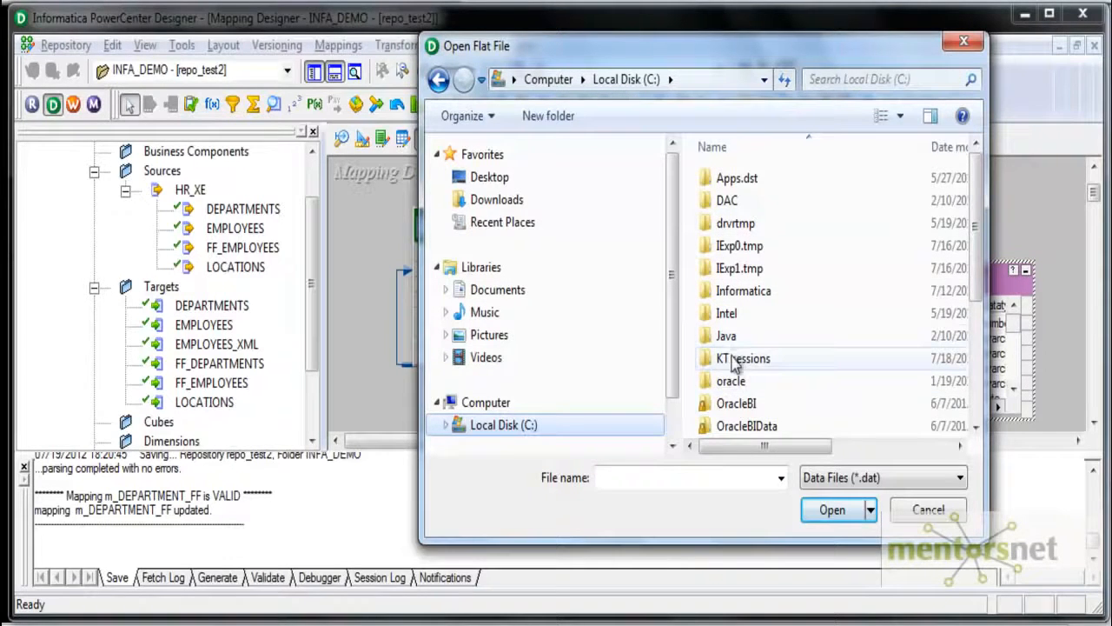
pyautogui.doubleClick(741, 290)
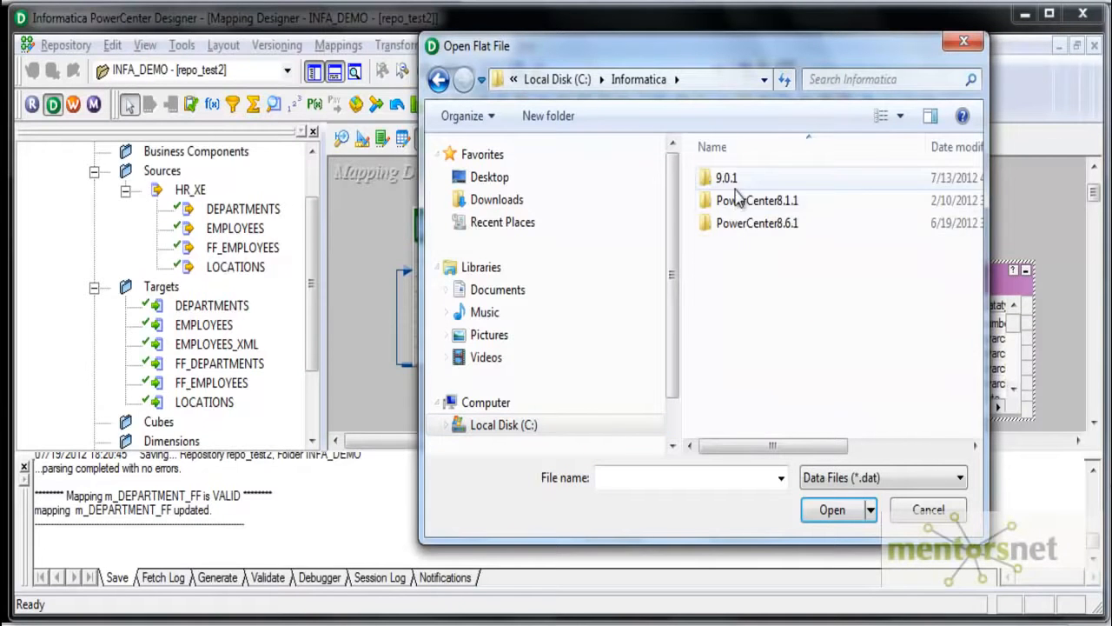
pyautogui.doubleClick(730, 179)
pyautogui.doubleClick(740, 317)
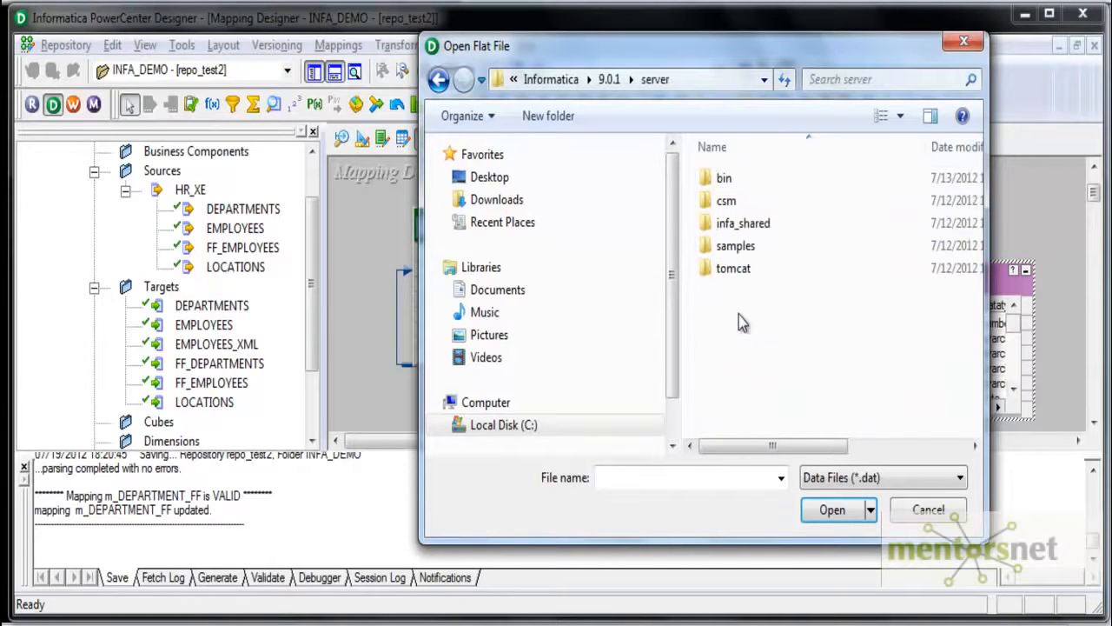
pyautogui.doubleClick(743, 224)
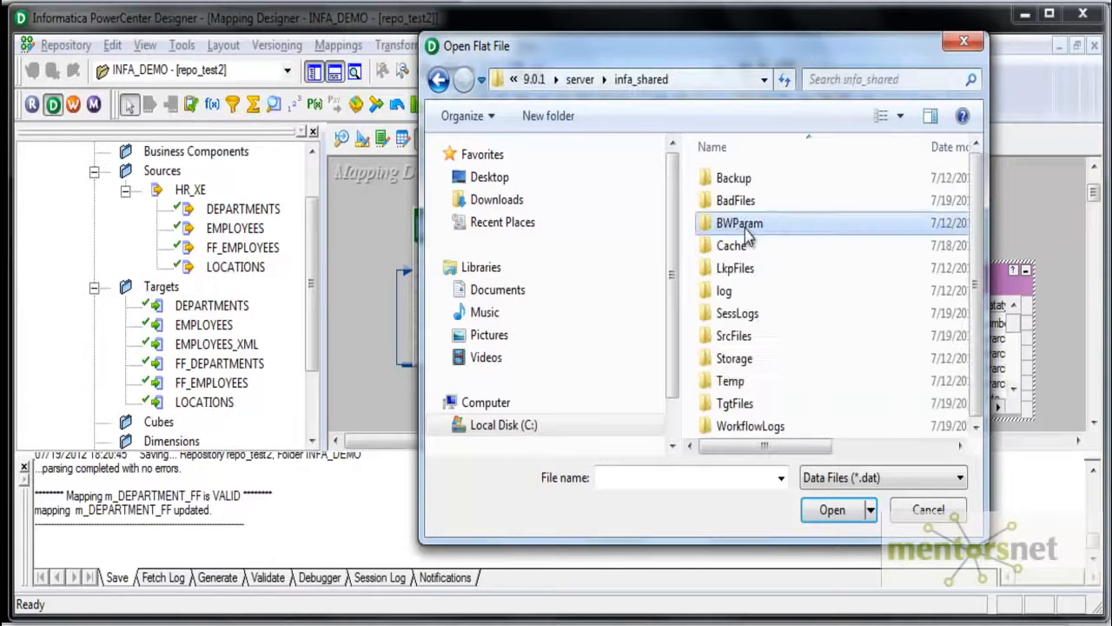
pyautogui.doubleClick(753, 342)
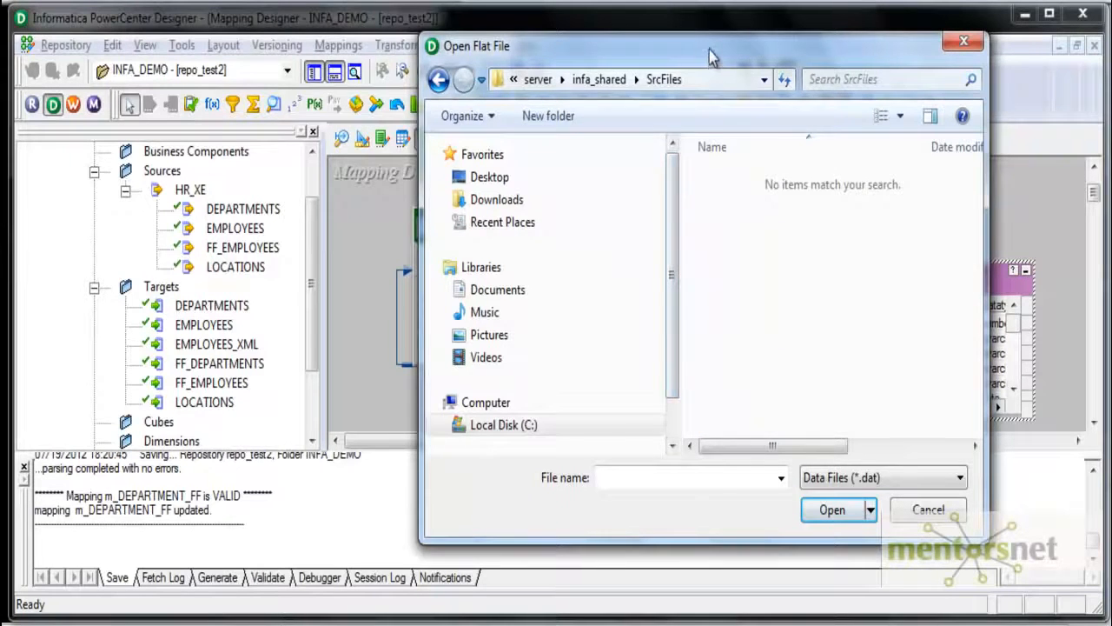
# - Show all file types in the SrcFiles folder and open ff_departments1.out for import
pyautogui.moveTo(711, 48); pyautogui.dragTo(522, 2)
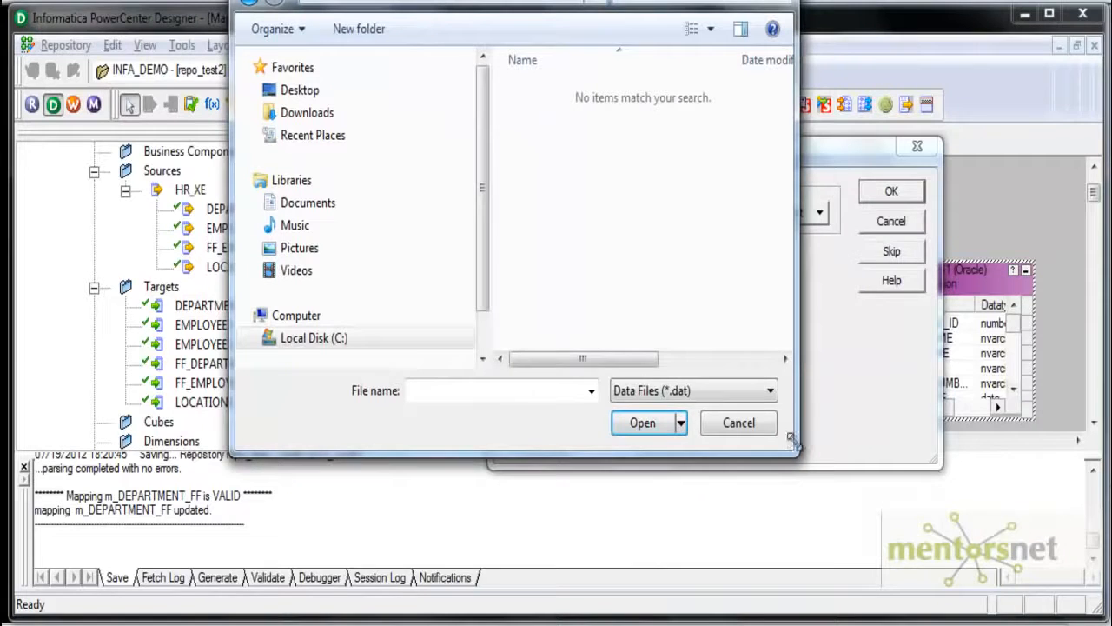
pyautogui.click(770, 391)
pyautogui.click(635, 426)
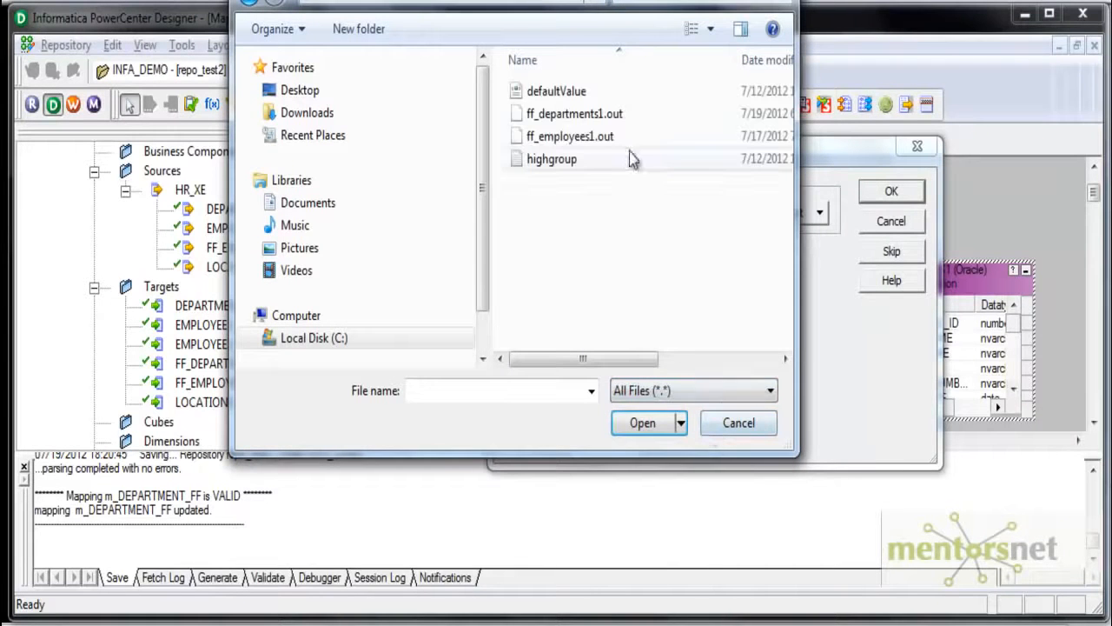
pyautogui.click(608, 115)
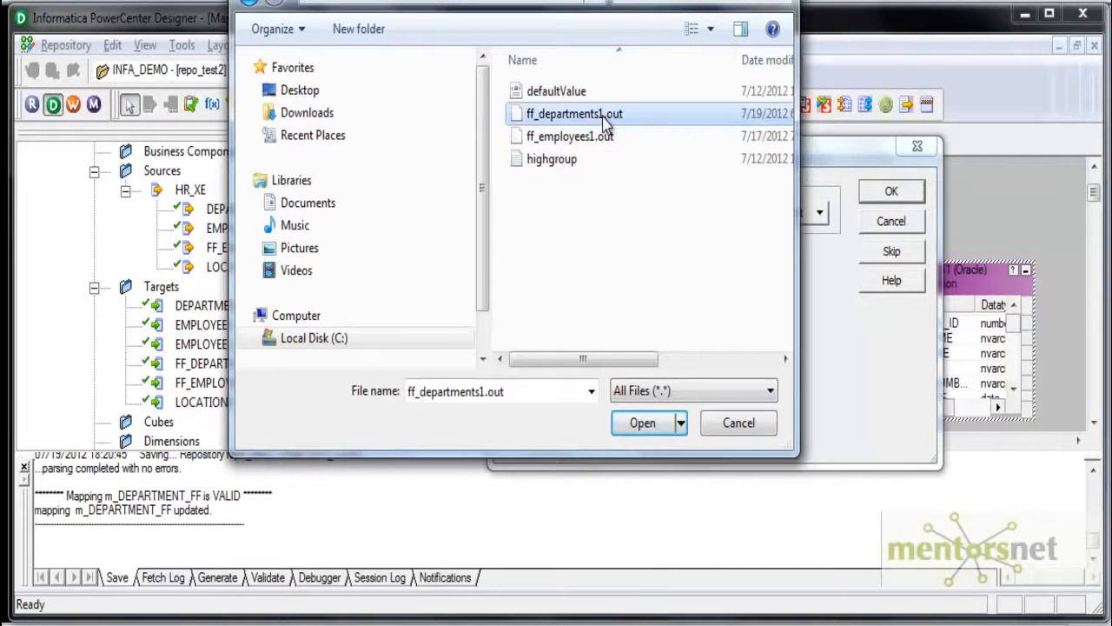
pyautogui.click(642, 423)
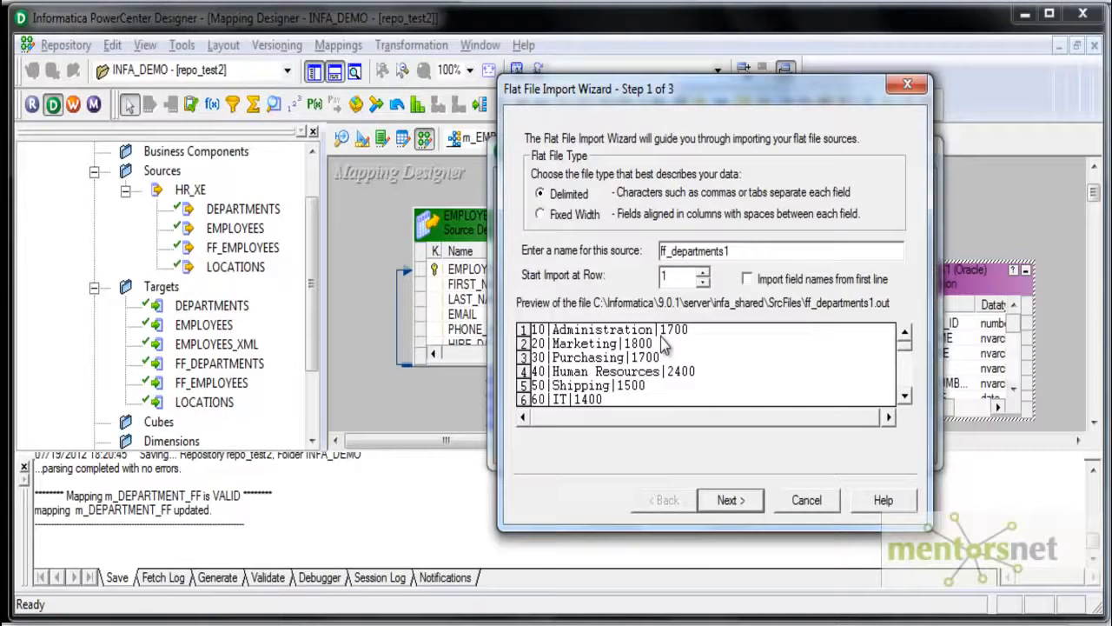
# - Import the file as delimited by | only, with no quotes, consecutive delimiters treated as one and multiple delimiters treated as AND
pyautogui.click(742, 504)
pyautogui.click(676, 186)
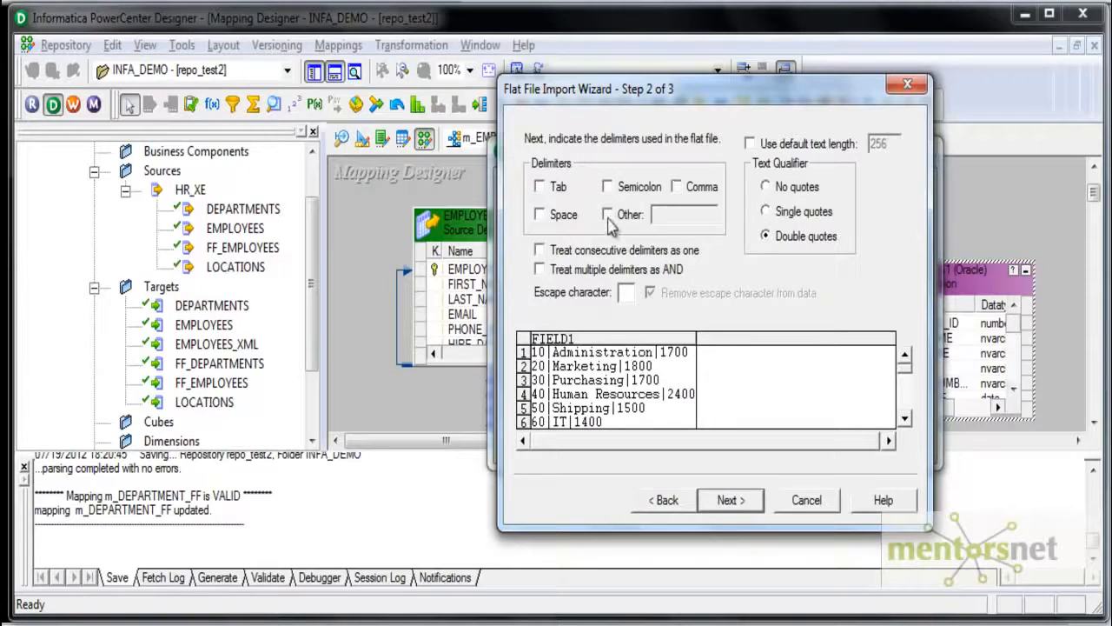
pyautogui.click(606, 214)
pyautogui.write('|')
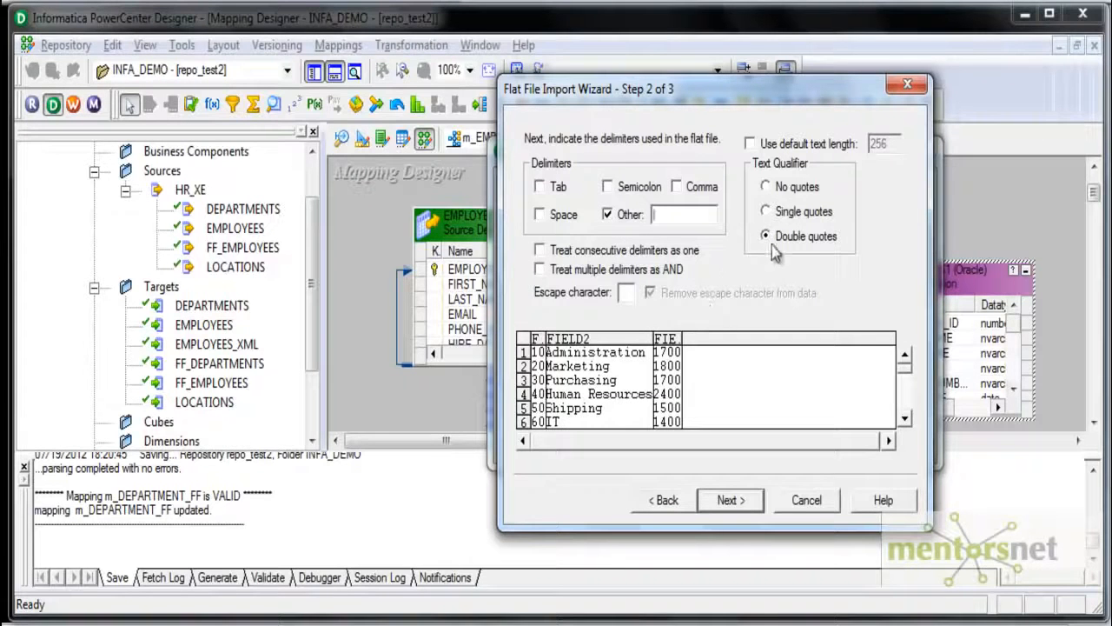
pyautogui.click(771, 187)
pyautogui.click(734, 502)
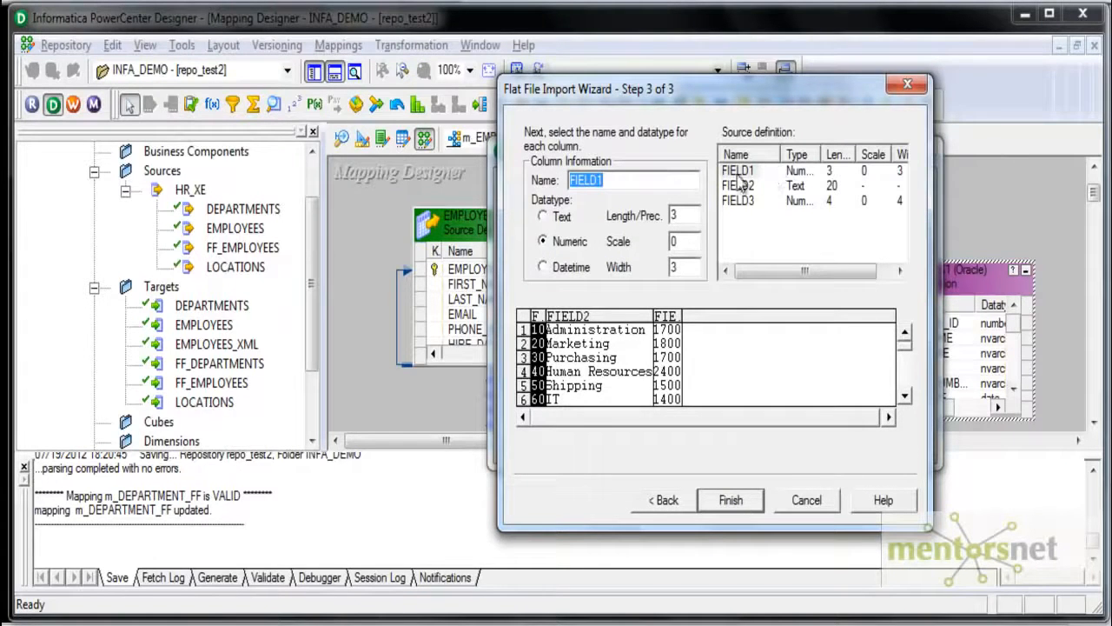
# - Name the three imported columns DEPT_ID, DEPT_NAME and LOCATION_ID, and finish the import and the lookup creation
pyautogui.write('DEPT_ID')
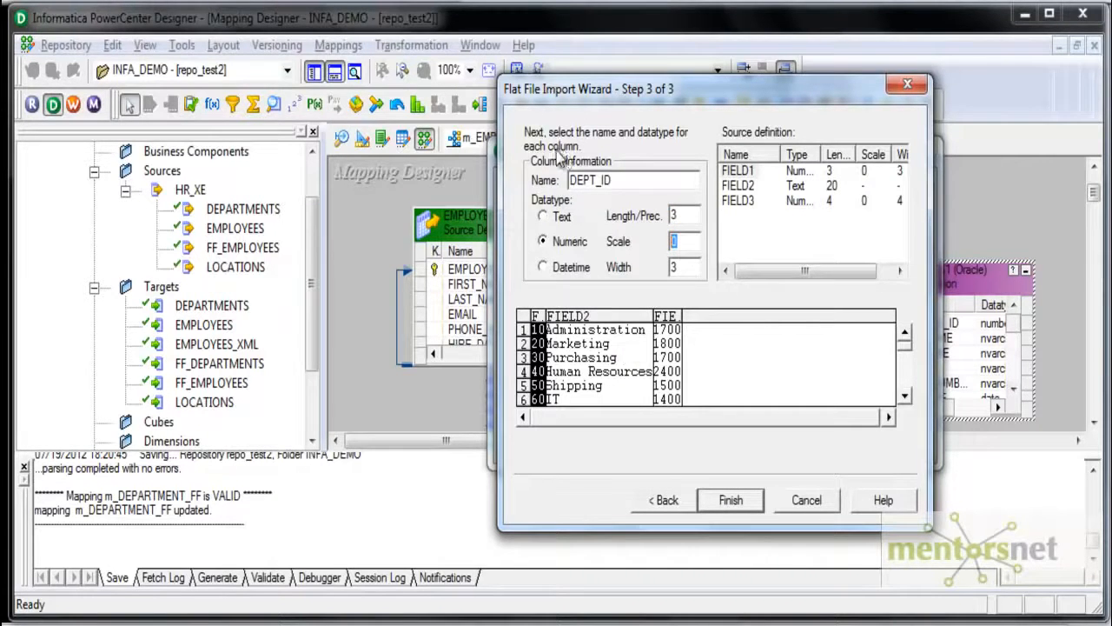
pyautogui.click(739, 185)
pyautogui.moveTo(632, 179); pyautogui.dragTo(538, 185)
pyautogui.write('DEPT_NAME')
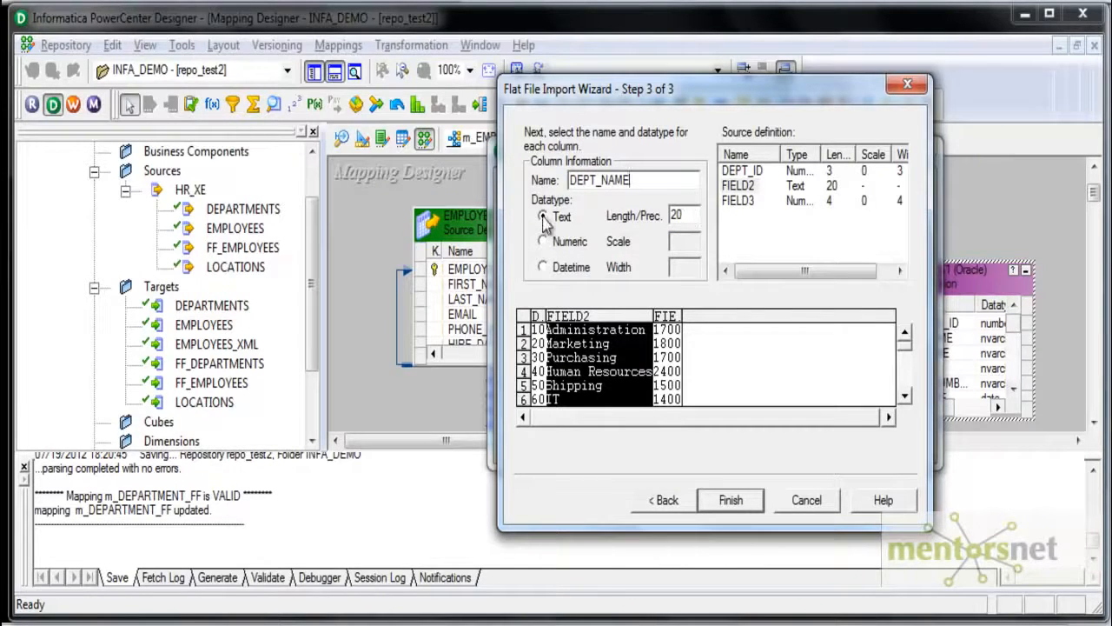
pyautogui.click(738, 200)
pyautogui.moveTo(624, 181); pyautogui.dragTo(507, 189)
pyautogui.write('LOCATION_ID')
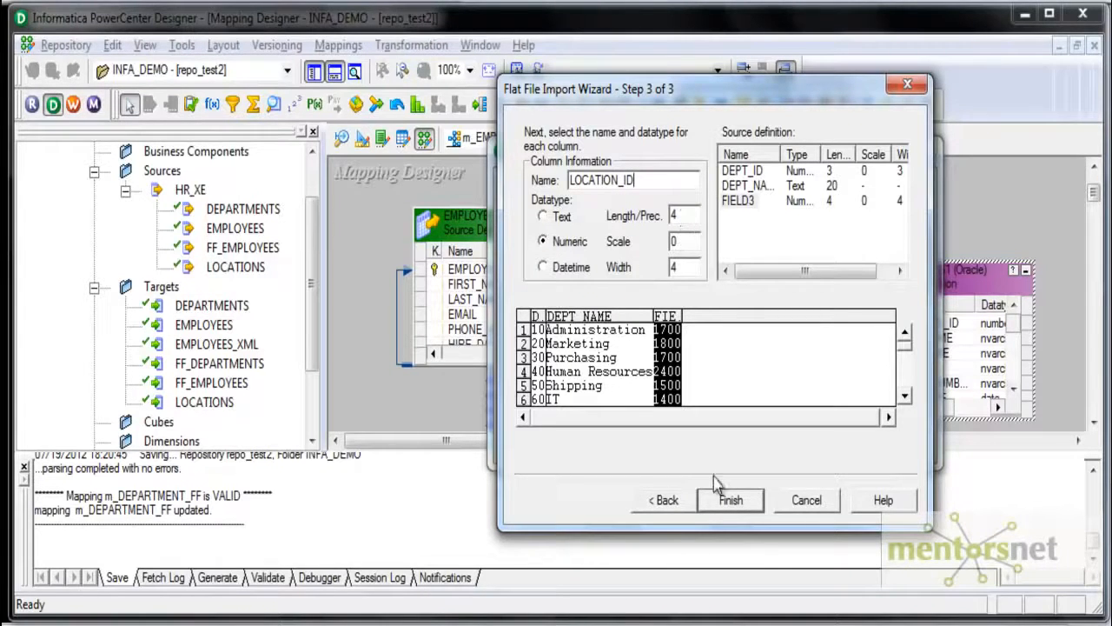
pyautogui.click(730, 499)
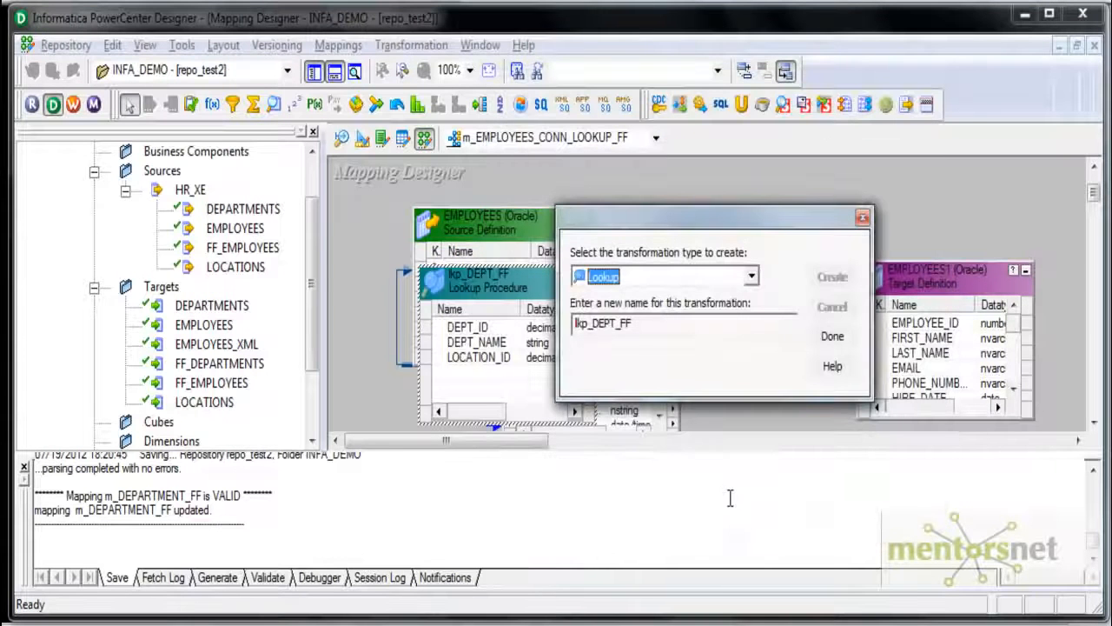
pyautogui.click(834, 335)
# - Enlarge the mapping workspace and position the lkp_DEPT_FF lookup between the source qualifier and the EMPLOYEES target
pyautogui.moveTo(513, 290); pyautogui.dragTo(762, 239)
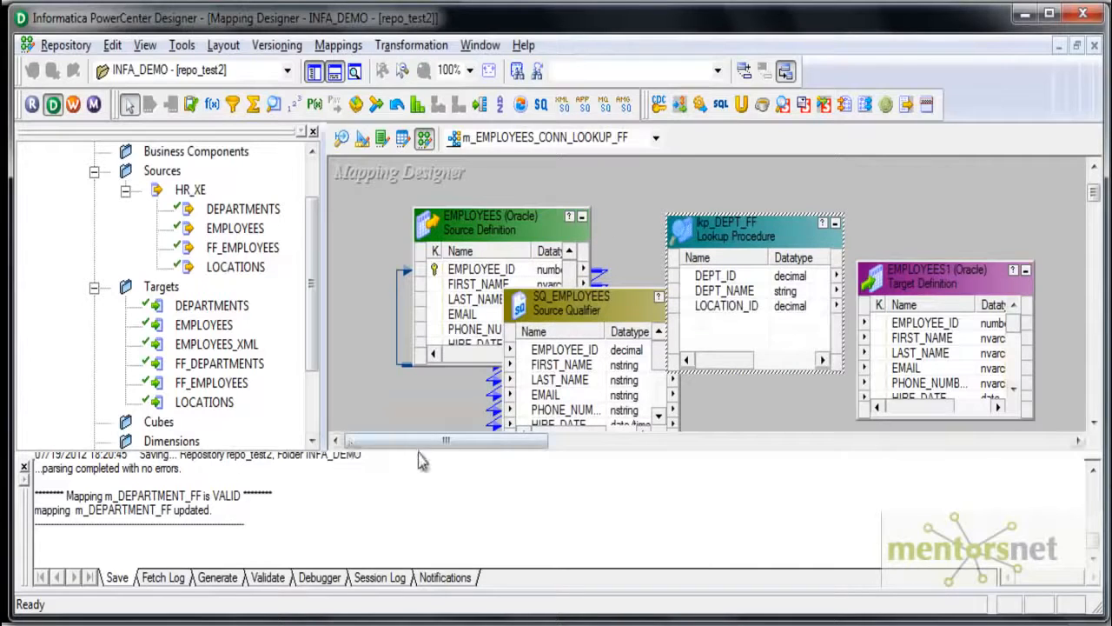
pyautogui.moveTo(414, 452); pyautogui.dragTo(413, 484)
pyautogui.moveTo(917, 280); pyautogui.dragTo(970, 257)
pyautogui.moveTo(746, 236); pyautogui.dragTo(797, 241)
# - Open the lkp_DEPT_FF lookup for editing and review its advanced flat file delimiter settings
pyautogui.doubleClick(795, 231)
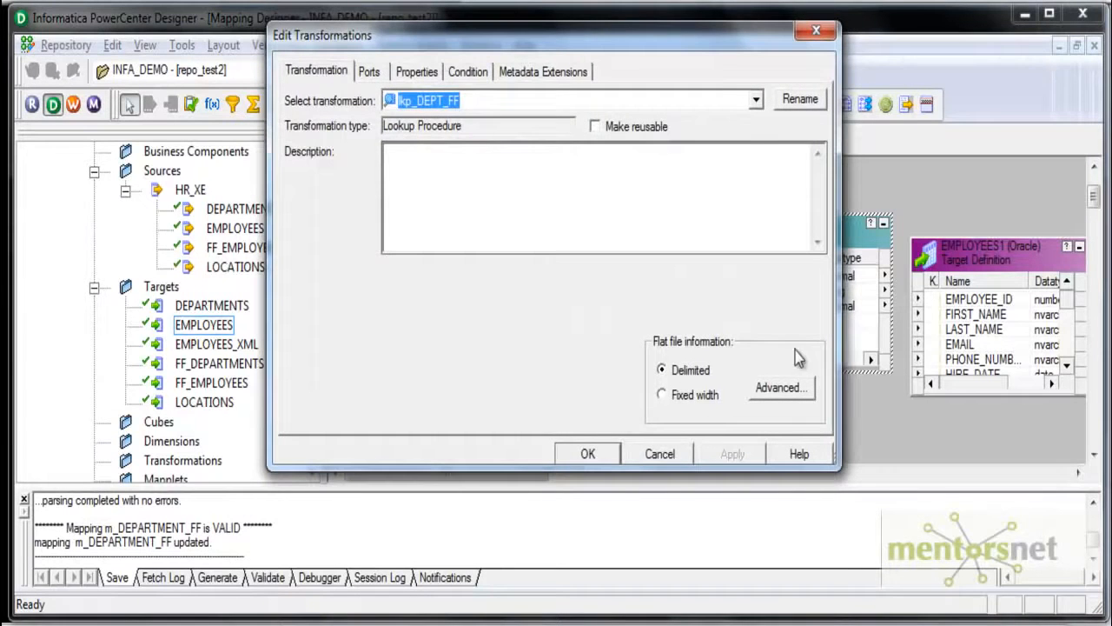
pyautogui.click(778, 387)
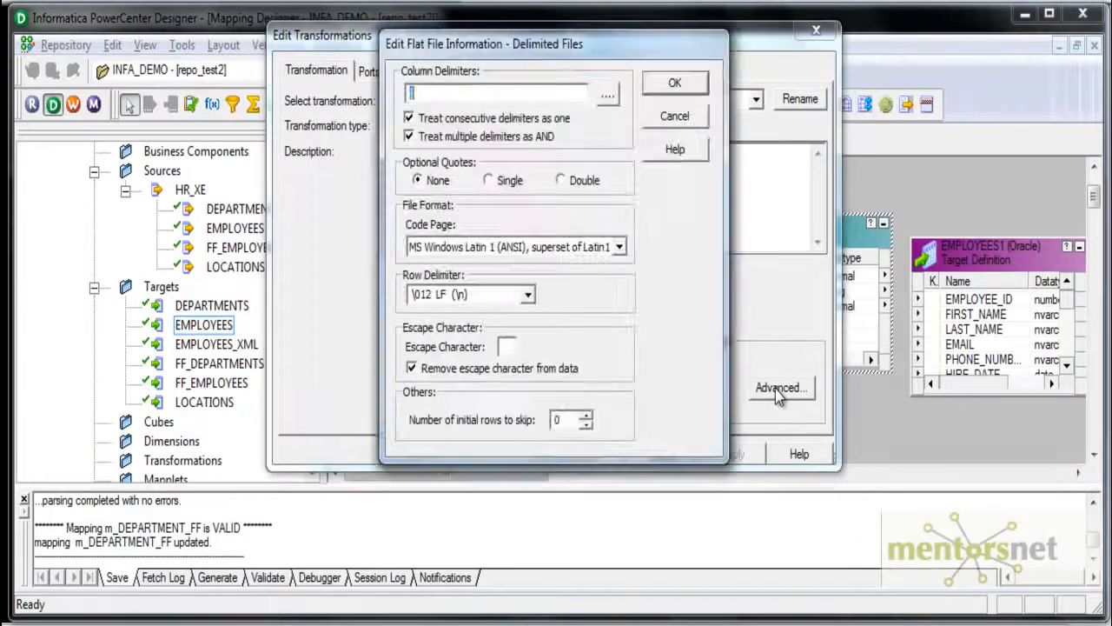
pyautogui.click(662, 91)
# - Add an input-only port IN_DEPT_ID of type decimal with precision 3, and turn off the output option for DEPT_ID
pyautogui.click(369, 71)
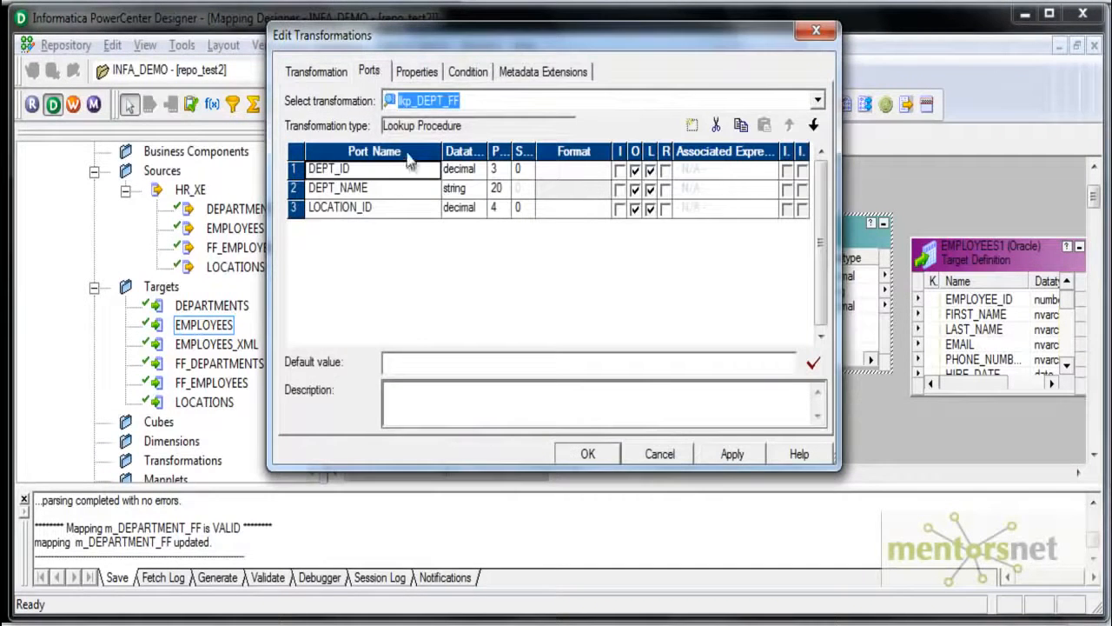
pyautogui.click(419, 210)
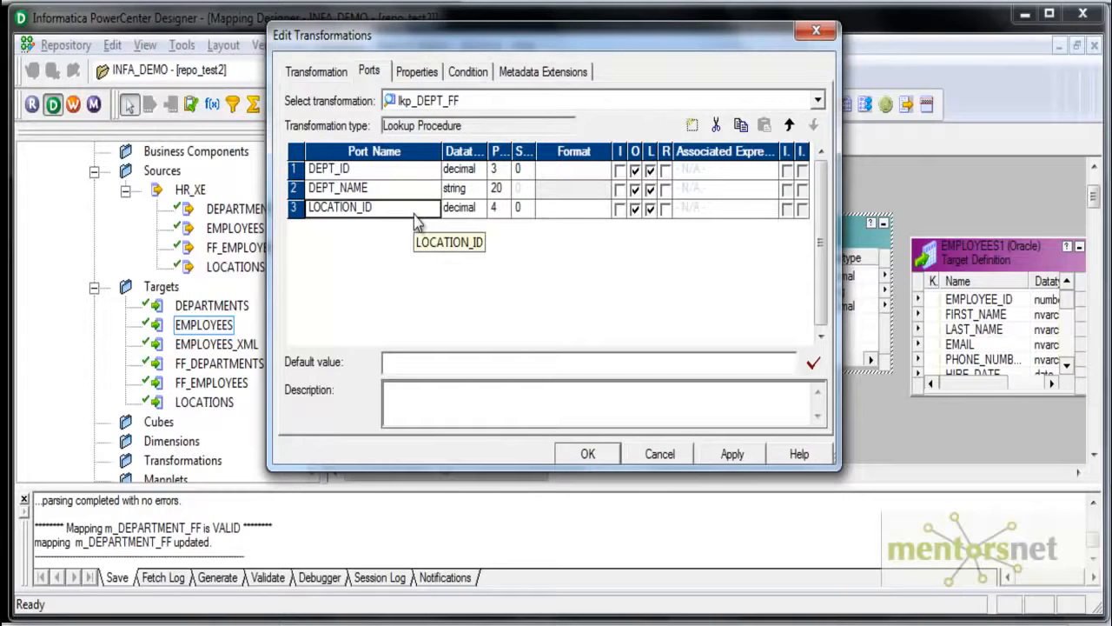
pyautogui.click(691, 127)
pyautogui.write('IN_DEPT_ID')
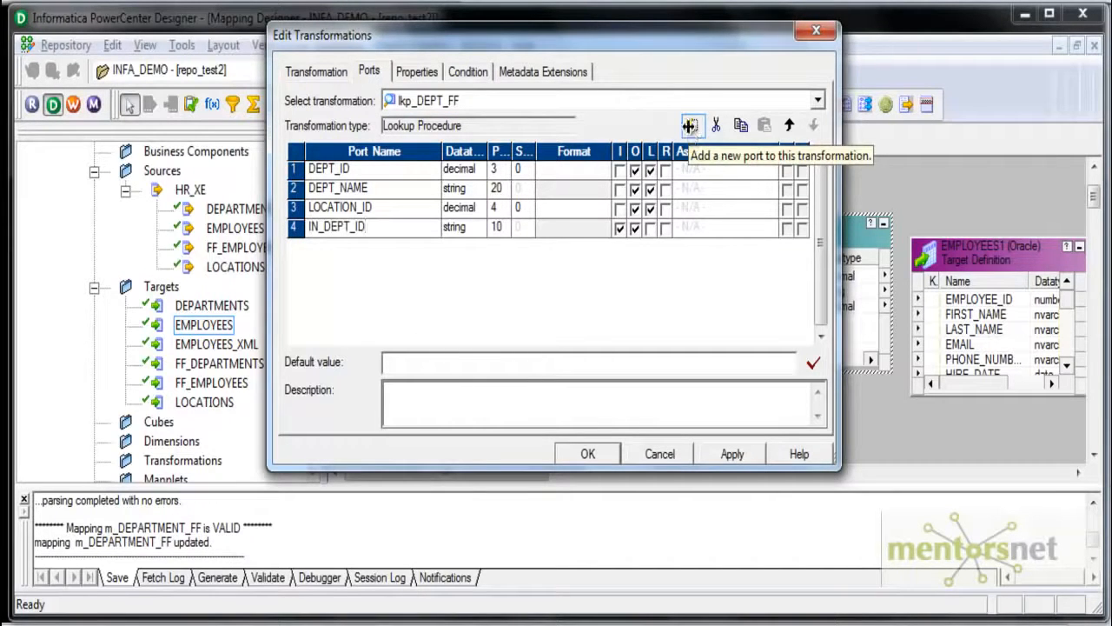
pyautogui.click(469, 229)
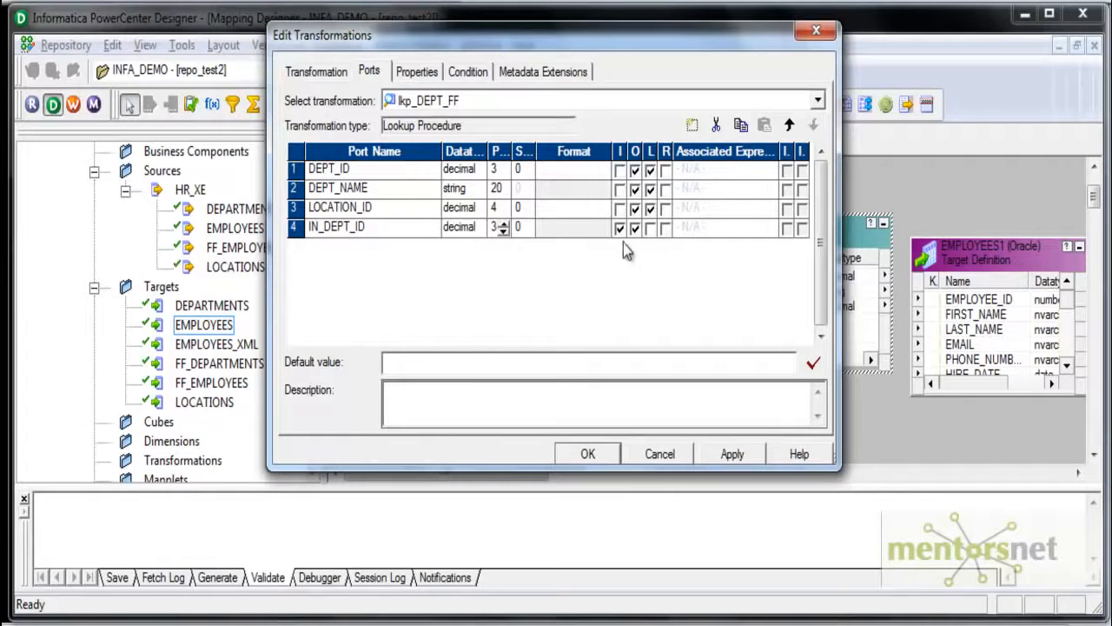
pyautogui.click(637, 230)
pyautogui.click(641, 173)
pyautogui.click(637, 171)
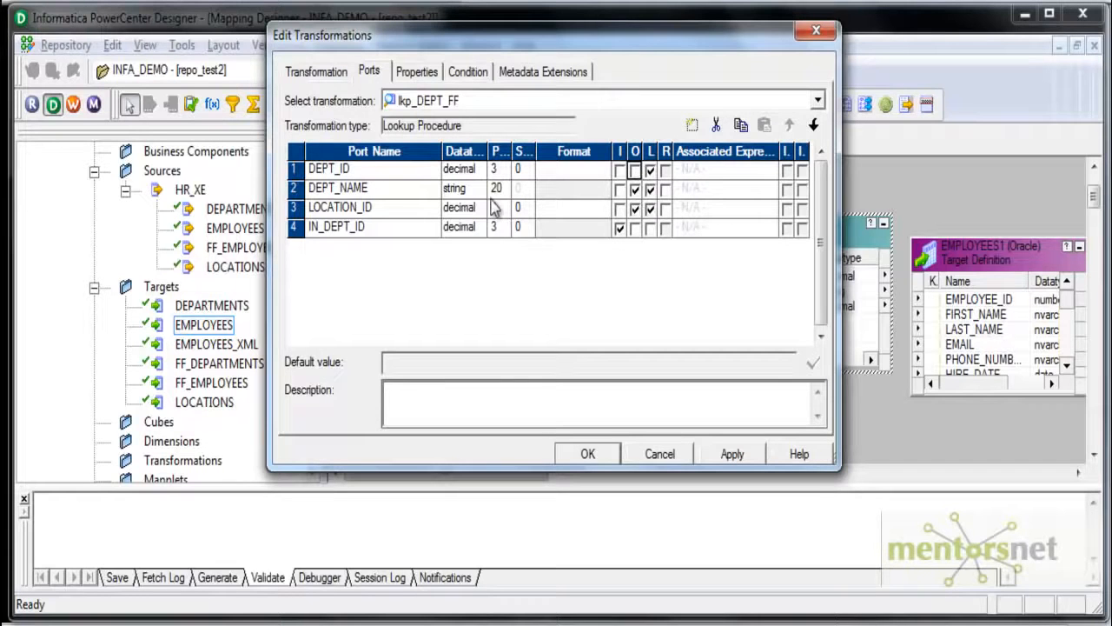
# - Set the lookup policy on multiple match to Use First Value and review the lookup's cache properties
pyautogui.click(419, 73)
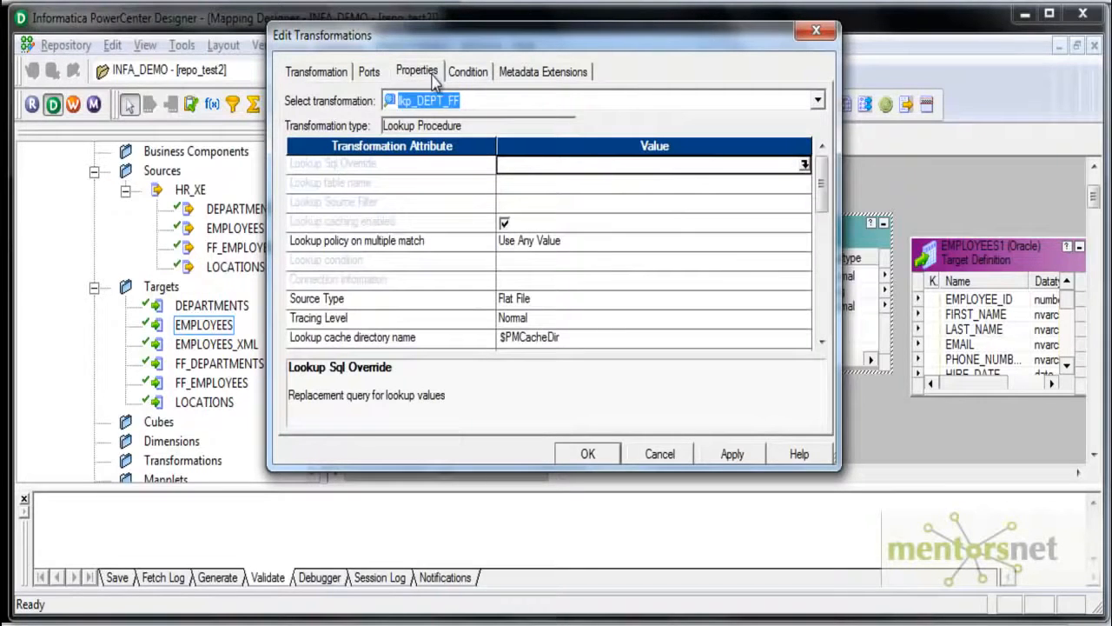
pyautogui.click(623, 247)
pyautogui.click(591, 260)
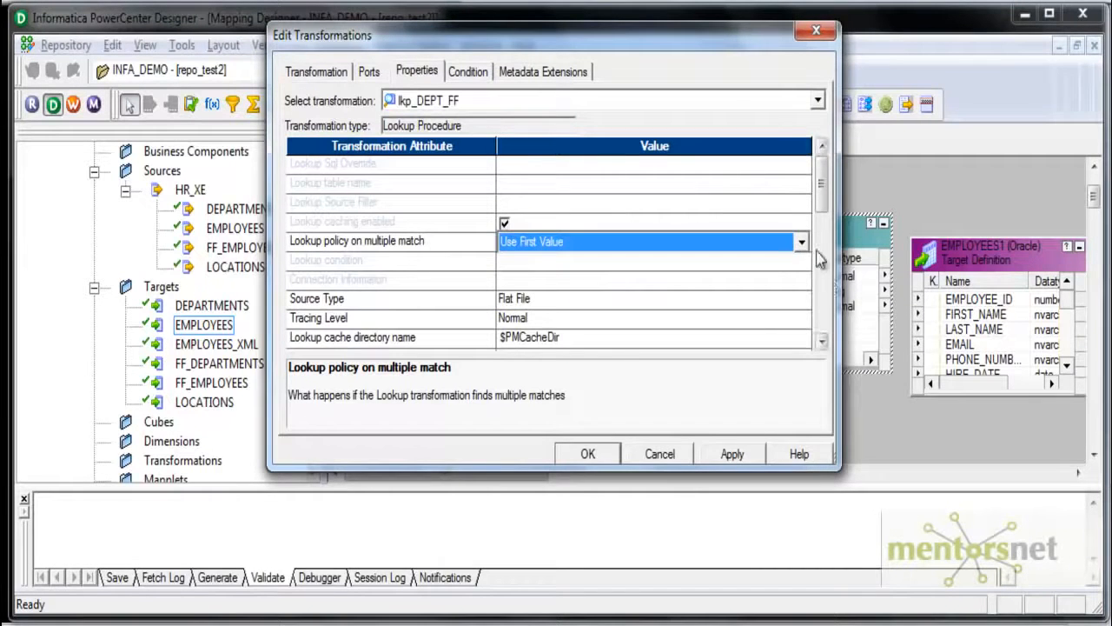
pyautogui.moveTo(826, 207); pyautogui.dragTo(825, 218)
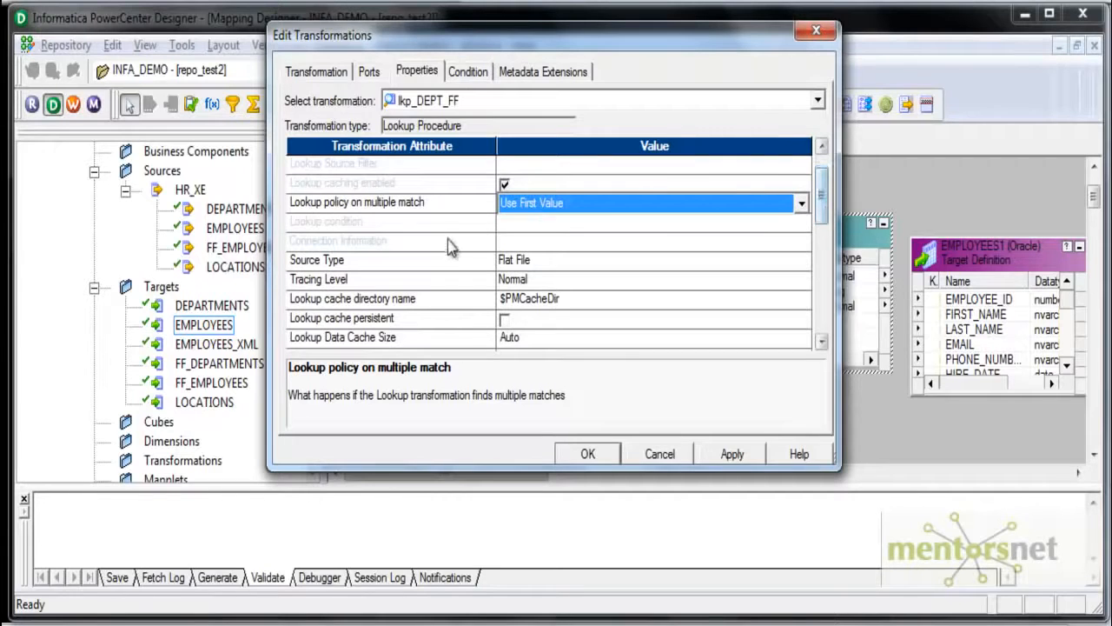
pyautogui.moveTo(825, 215); pyautogui.dragTo(827, 249)
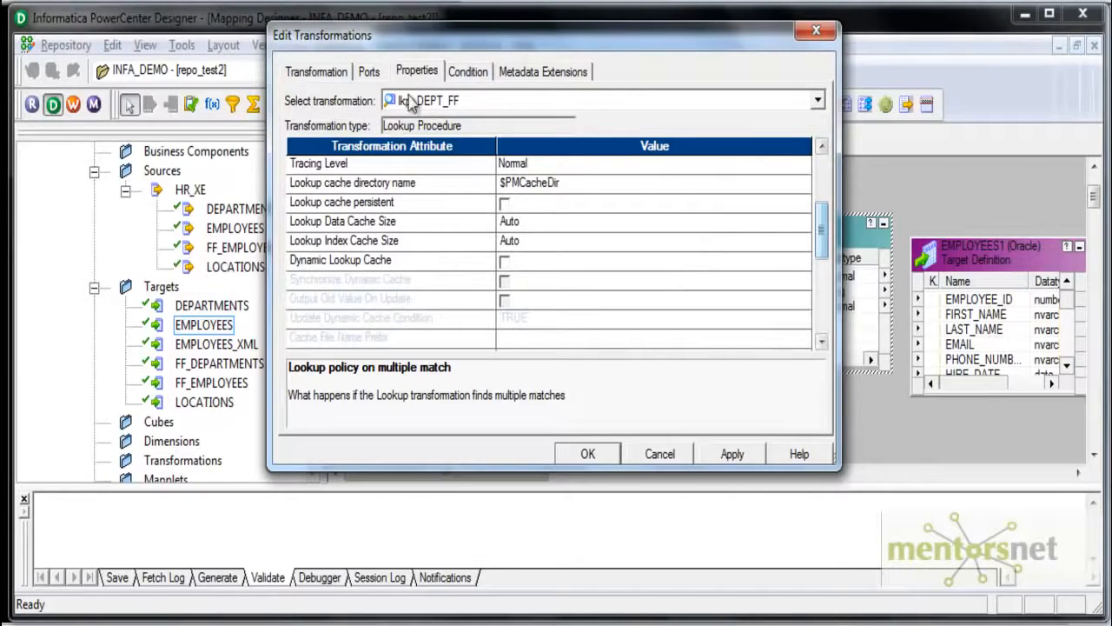
# - Add the lookup condition DEPT_ID = IN_DEPT_ID to lkp_DEPT_FF and accept the transformation edits
pyautogui.click(470, 75)
pyautogui.click(416, 73)
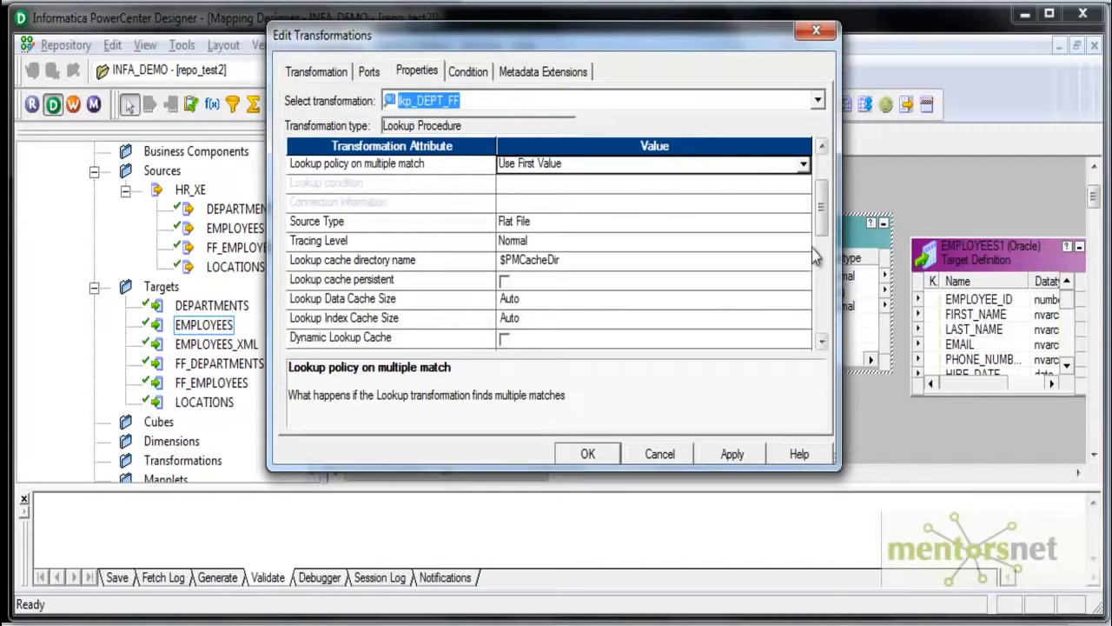
pyautogui.moveTo(821, 227)
pyautogui.mouseDown()
pyautogui.moveTo(821, 212)
pyautogui.moveTo(819, 324)
pyautogui.moveTo(819, 248)
pyautogui.mouseUp()
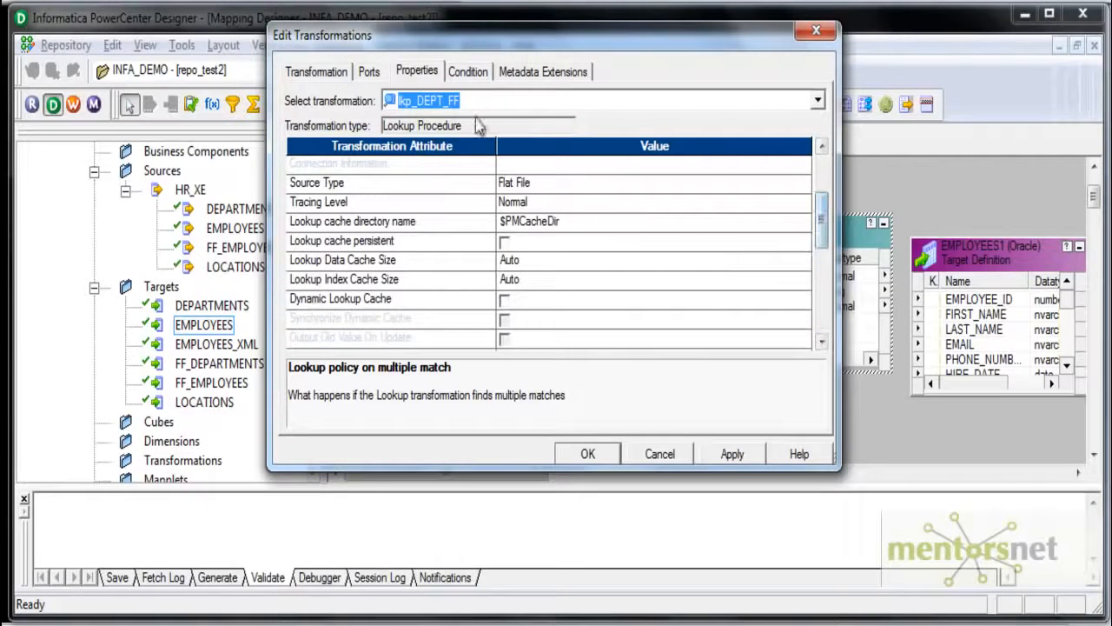
pyautogui.click(477, 76)
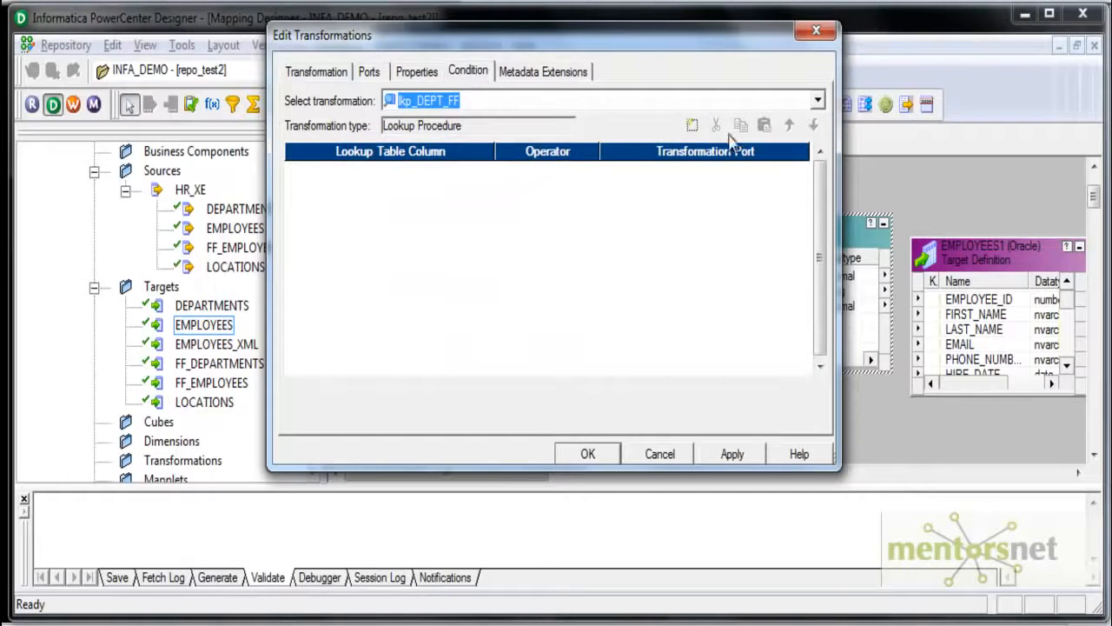
pyautogui.click(691, 125)
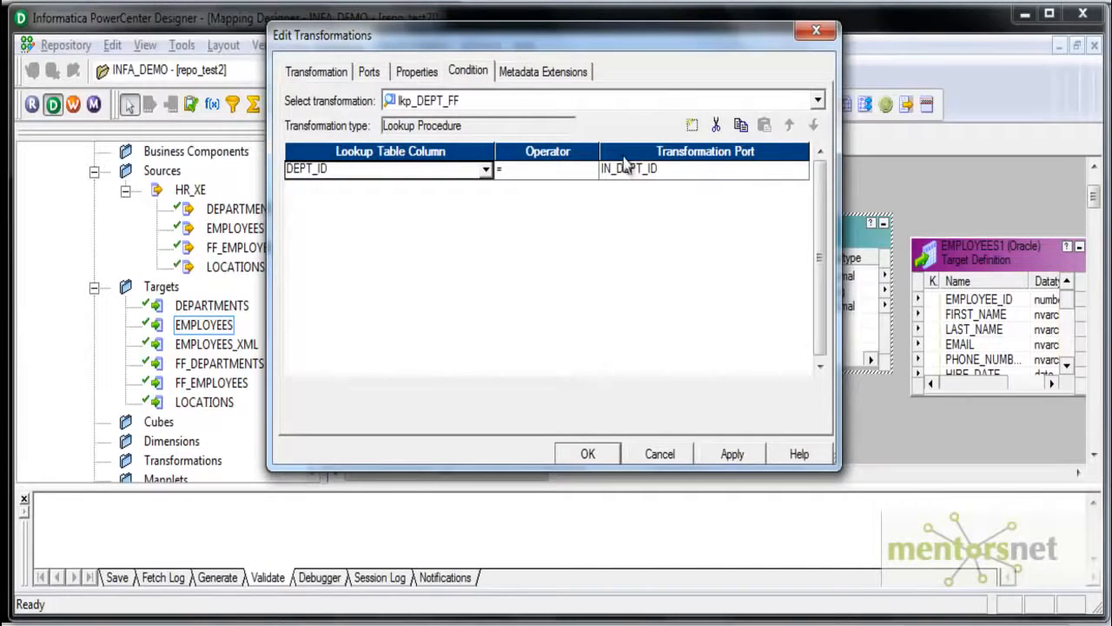
pyautogui.click(709, 455)
pyautogui.click(596, 453)
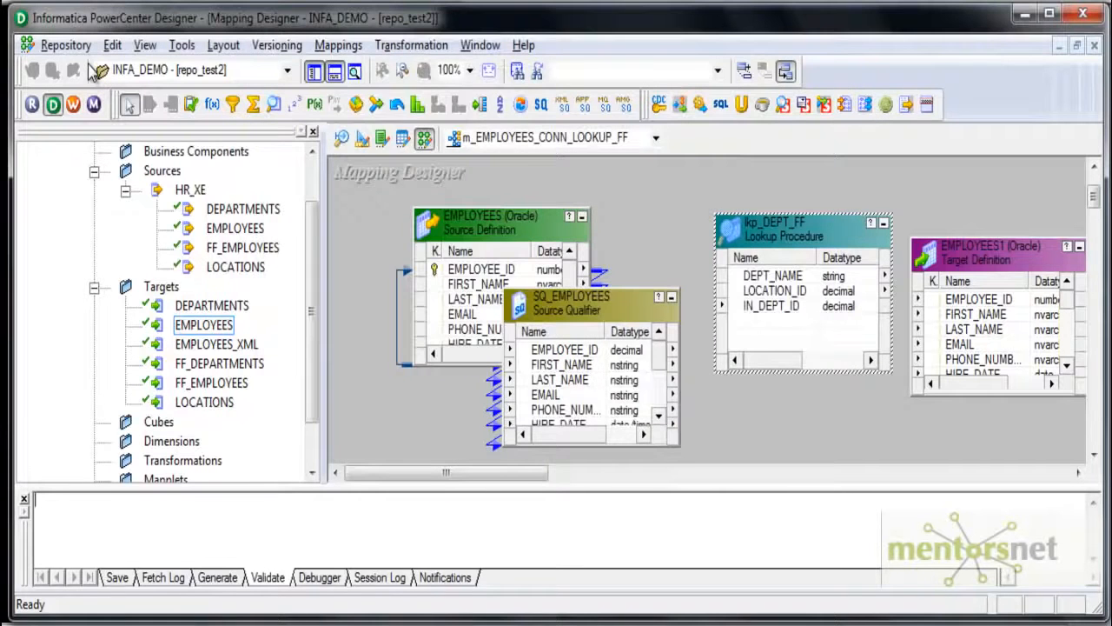
# - Link DEPARTMENT_ID of SQ_EMPLOYEES to the IN_DEPT_ID port of lkp_DEPT_FF
pyautogui.click(338, 45)
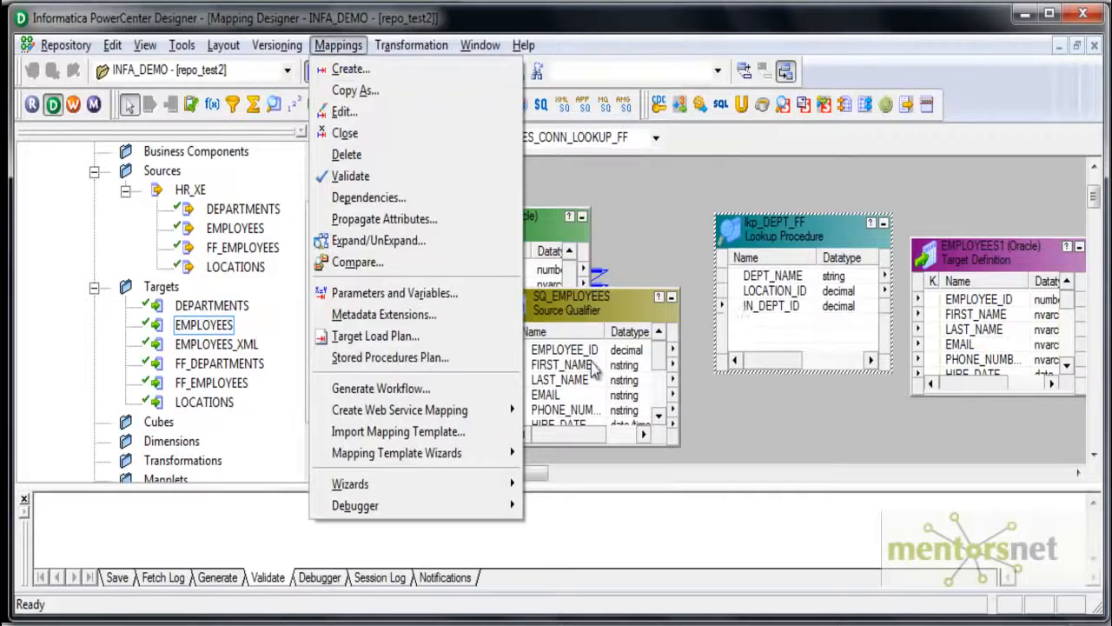
pyautogui.click(641, 388)
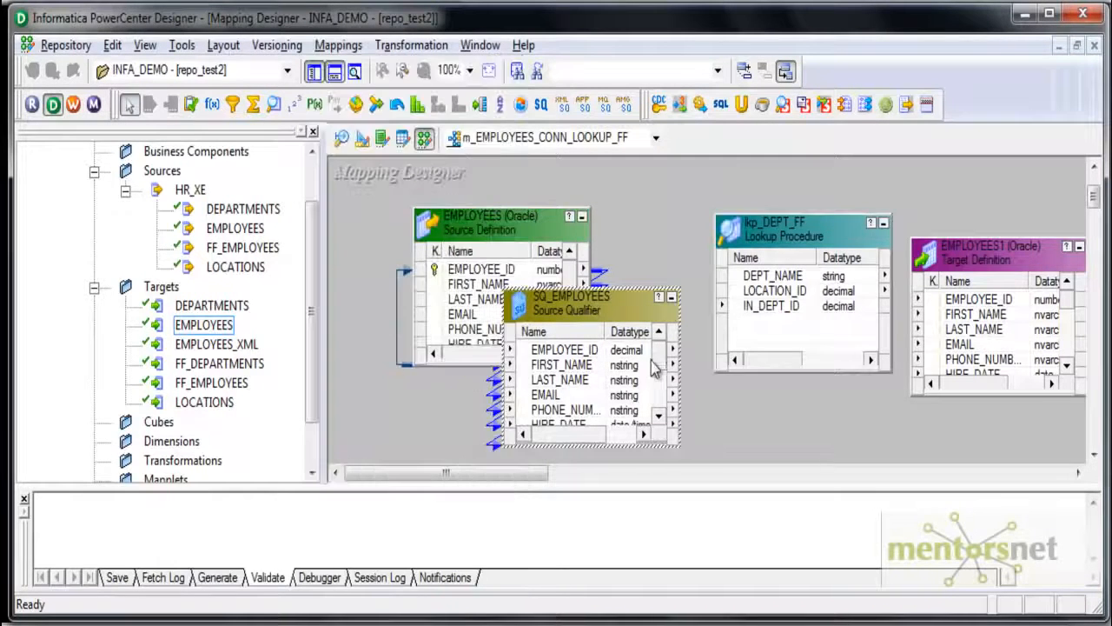
pyautogui.moveTo(657, 346); pyautogui.dragTo(658, 393)
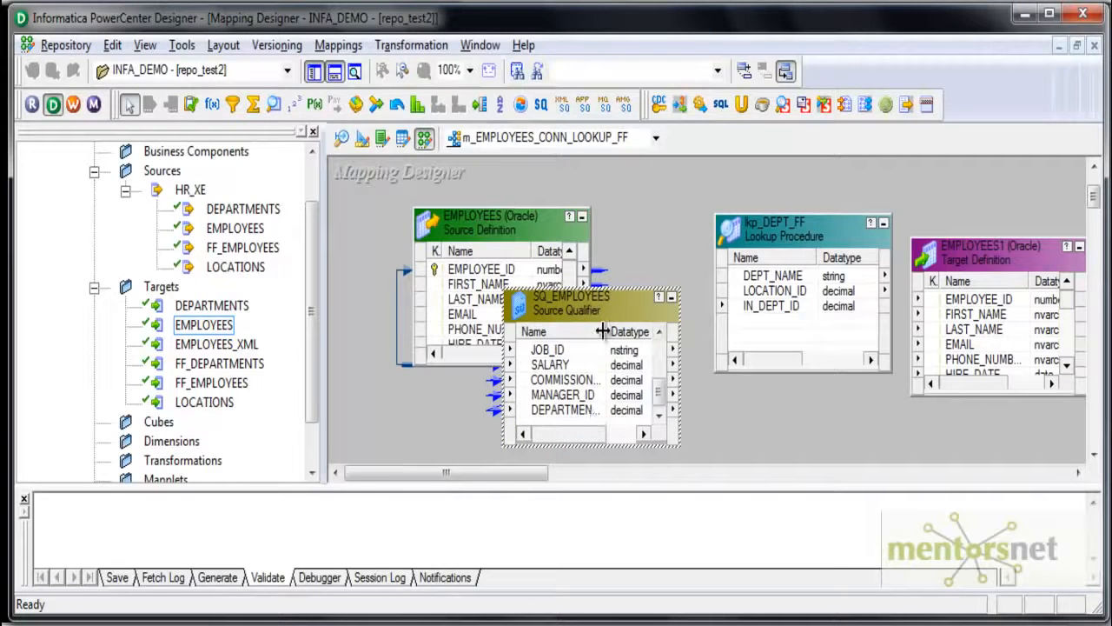
pyautogui.moveTo(606, 331); pyautogui.dragTo(622, 331)
pyautogui.moveTo(573, 410); pyautogui.dragTo(773, 306)
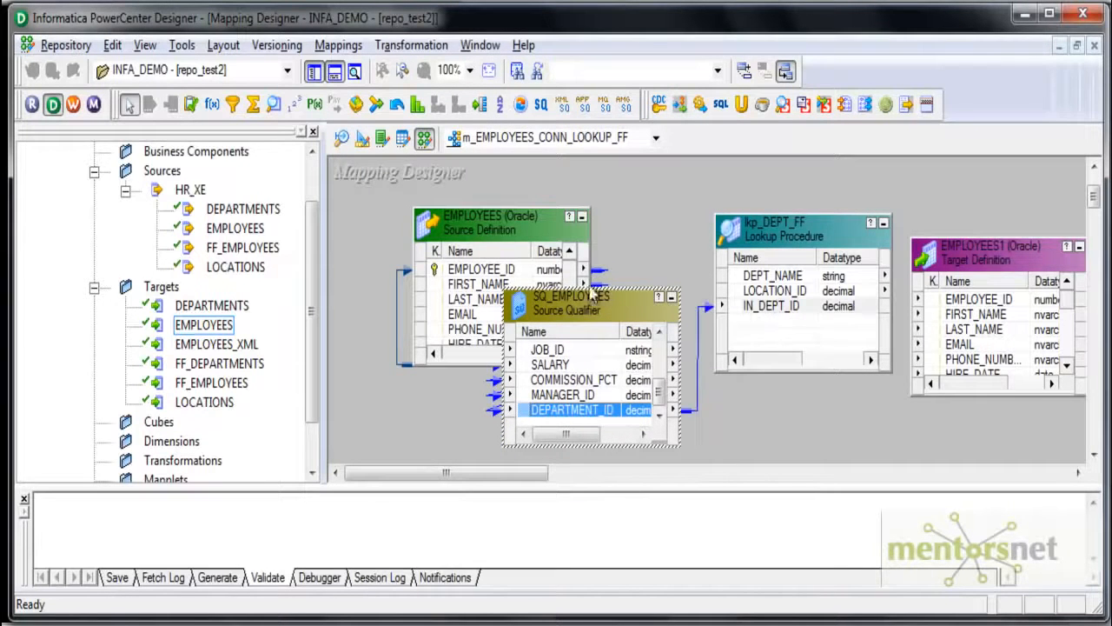
# - Reposition and enlarge the EMPLOYEES1 target, and link DEPT_NAME and LOCATION_ID from lkp_DEPT_FF to its matching ports
pyautogui.moveTo(975, 264); pyautogui.dragTo(977, 226)
pyautogui.moveTo(979, 359); pyautogui.dragTo(976, 446)
pyautogui.scroll(-2, 1065, 348)
pyautogui.moveTo(771, 276); pyautogui.dragTo(980, 412)
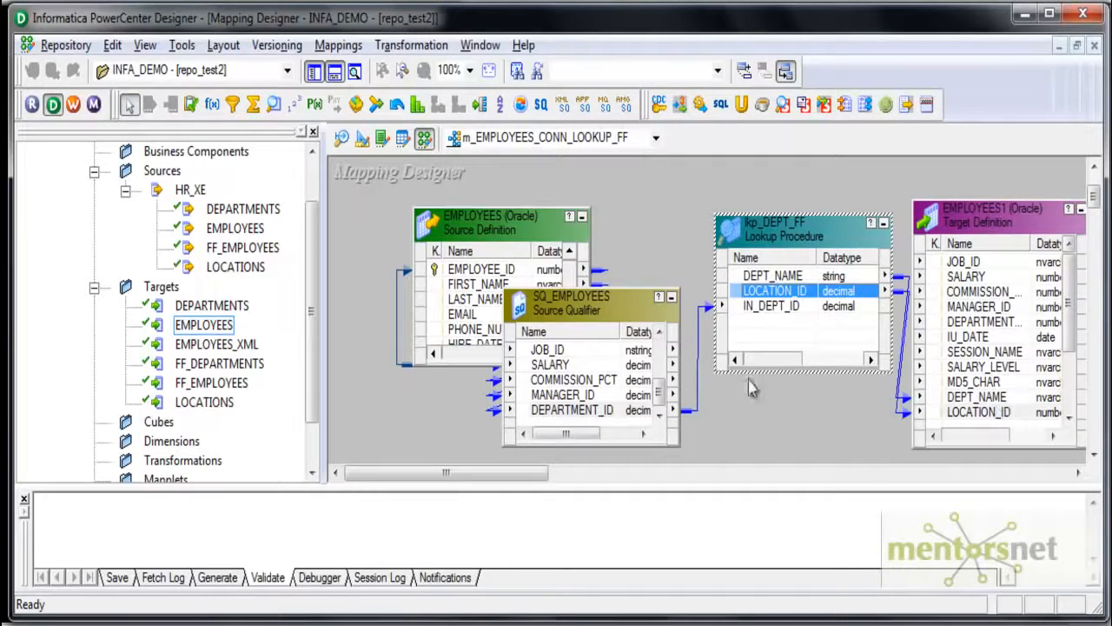
# - Autolink SQ_EMPLOYEES to the EMPLOYEES1 target by name and check the resulting port links
pyautogui.rightClick(792, 415)
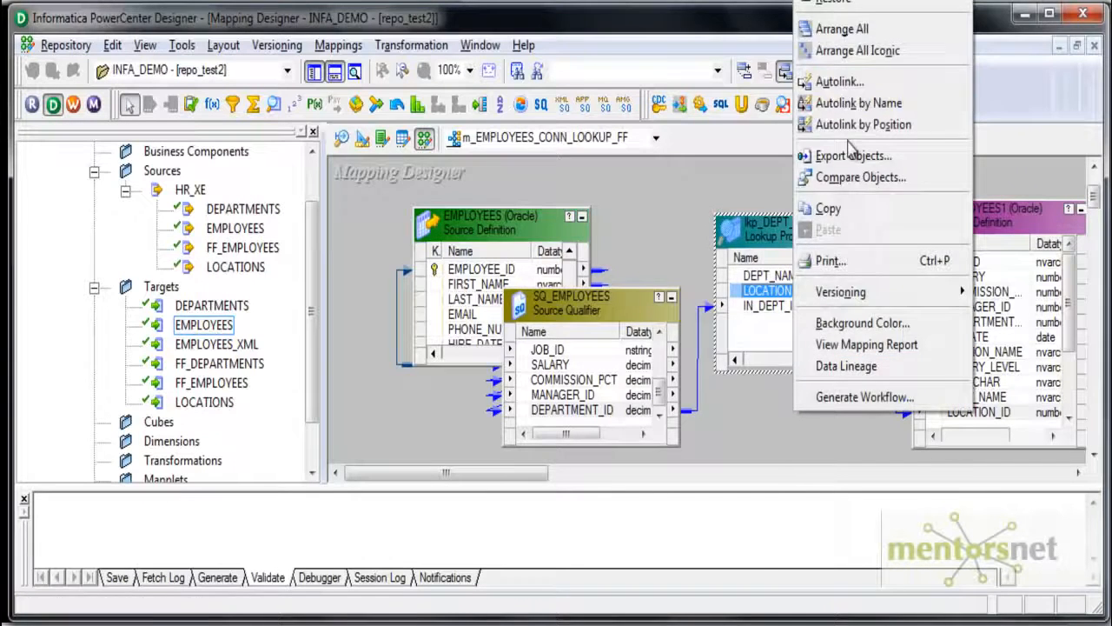
pyautogui.click(847, 83)
pyautogui.click(516, 256)
pyautogui.click(518, 258)
pyautogui.click(494, 241)
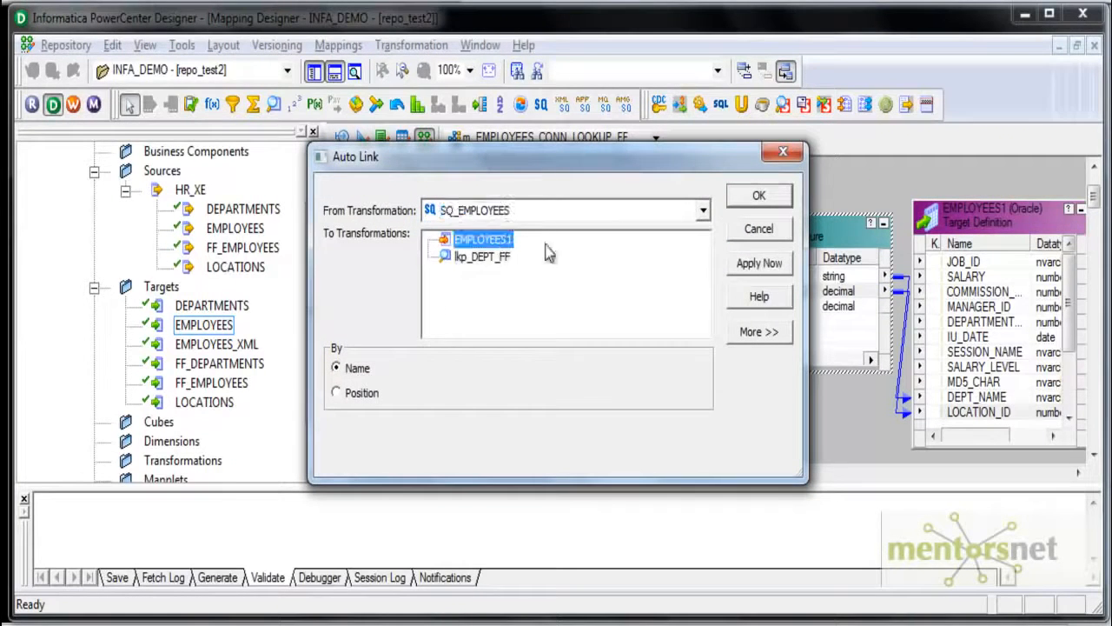
pyautogui.click(760, 262)
pyautogui.click(783, 152)
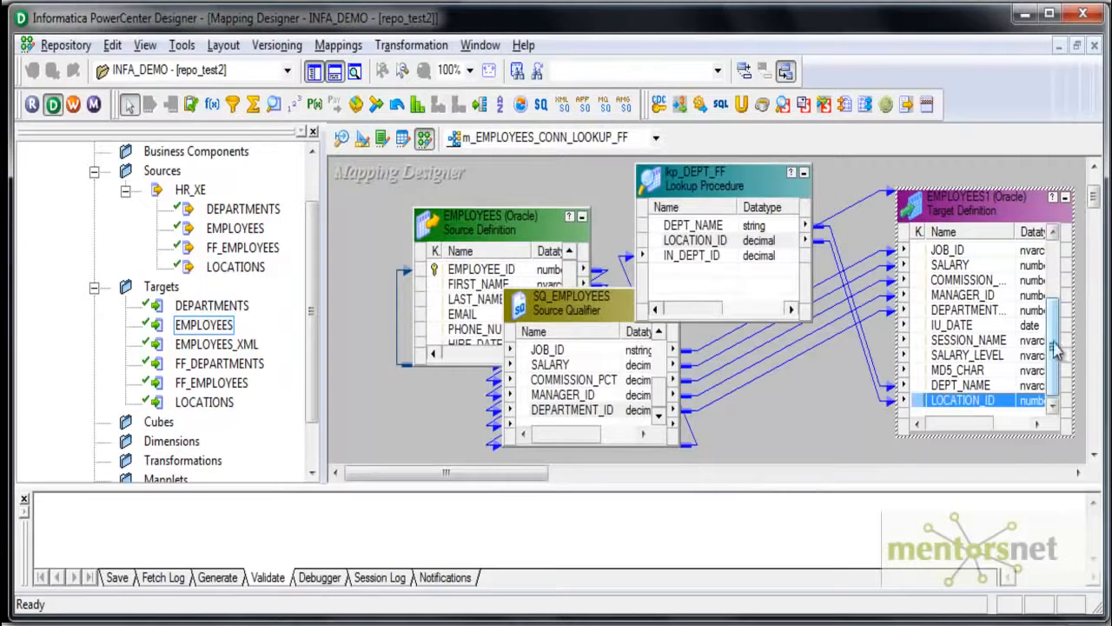
pyautogui.doubleClick(1014, 234)
pyautogui.moveTo(1051, 311); pyautogui.dragTo(1050, 243)
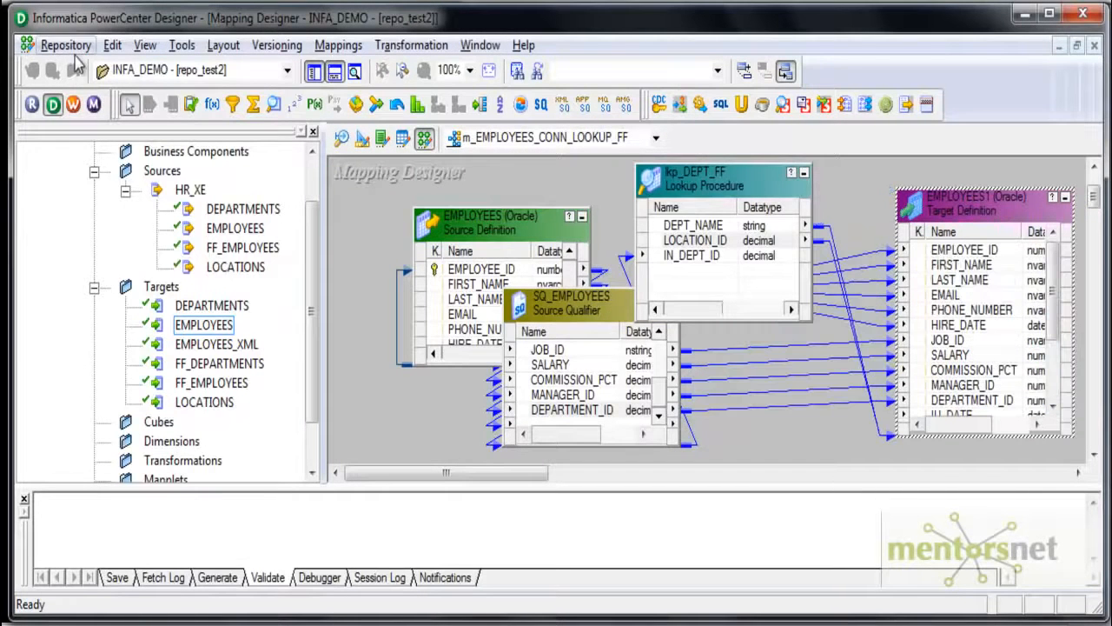
# - Save the mapping, switch to Workflow Manager and create the workflow wf_EMPLOYEES_CONN_LOOKUP_FF
pyautogui.click(65, 45)
pyautogui.click(65, 330)
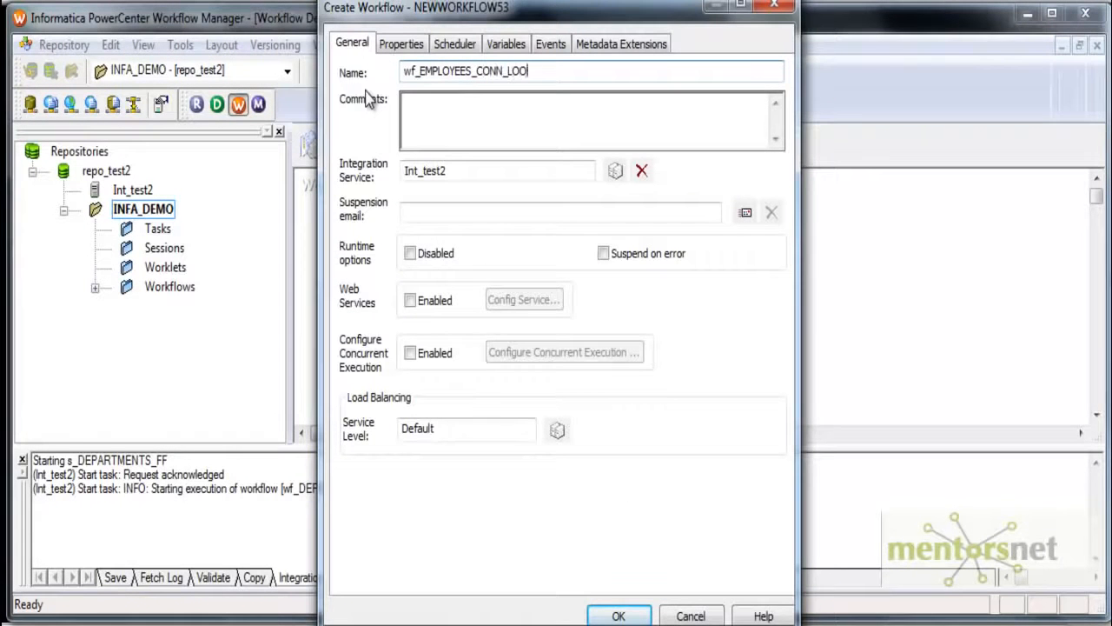
pyautogui.click(617, 615)
# - Create a session task named s_EMPLOYEES_CONN_LOOKUP_FF in the workflow, based on the mapping m_EMPLOYEES_CONN_LOOKUP_FF
pyautogui.click(388, 45)
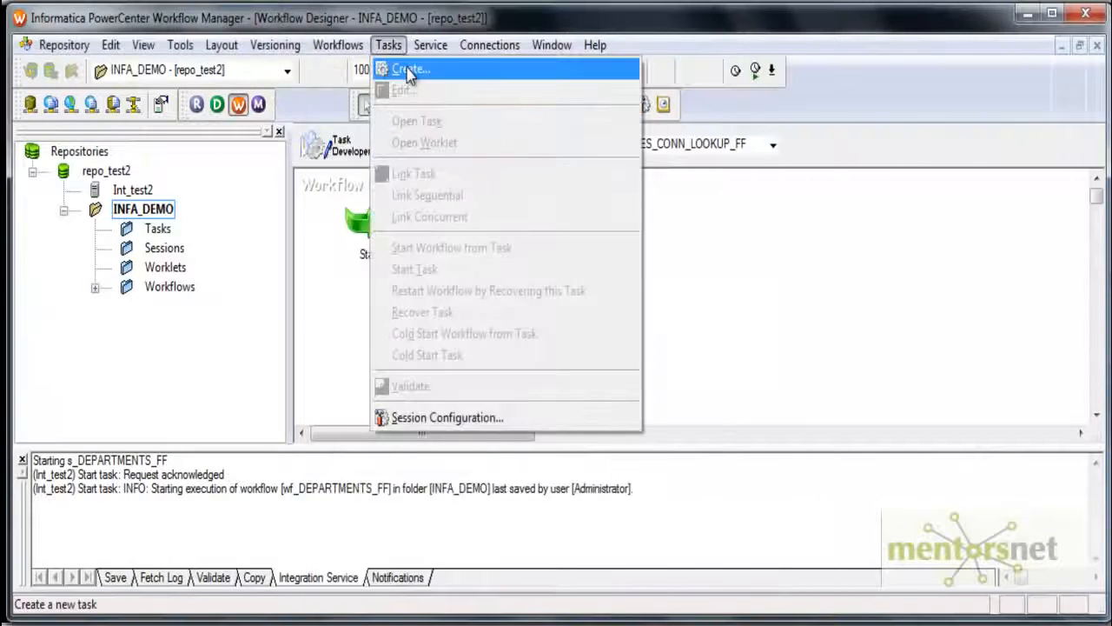
pyautogui.click(412, 67)
pyautogui.click(591, 327)
pyautogui.write('s_EMPLOYEE')
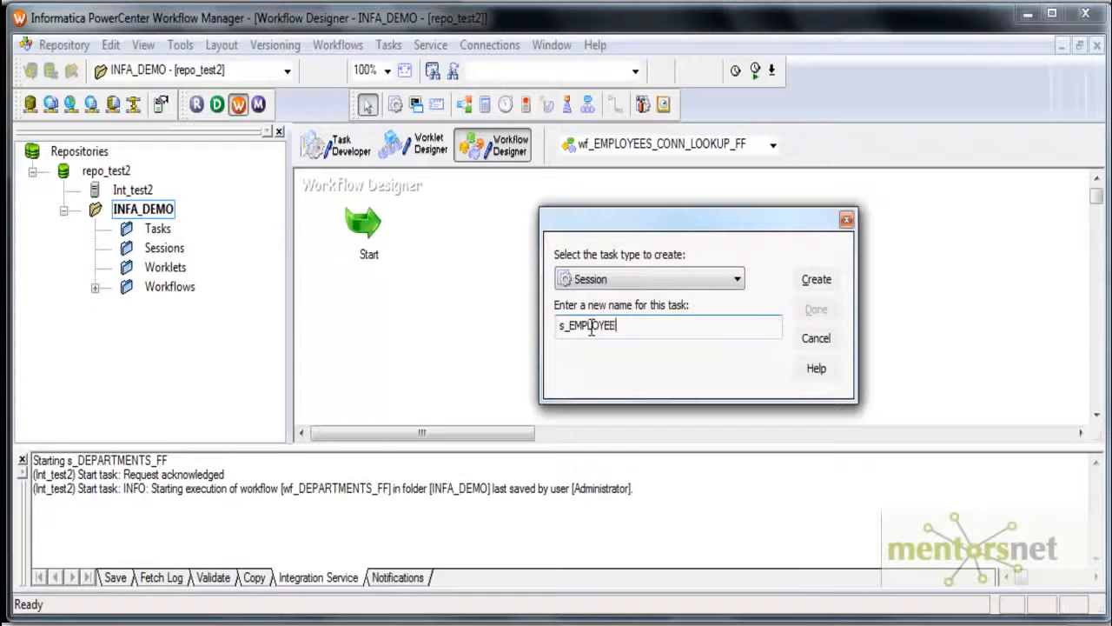
pyautogui.write('S_CONN_LOOKUP_FF')
pyautogui.click(816, 279)
pyautogui.click(856, 220)
pyautogui.click(814, 311)
# - Link the Start task to the s_EMPLOYEES_CONN_LOOKUP_FF session
pyautogui.moveTo(374, 231); pyautogui.dragTo(568, 250)
pyautogui.click(616, 105)
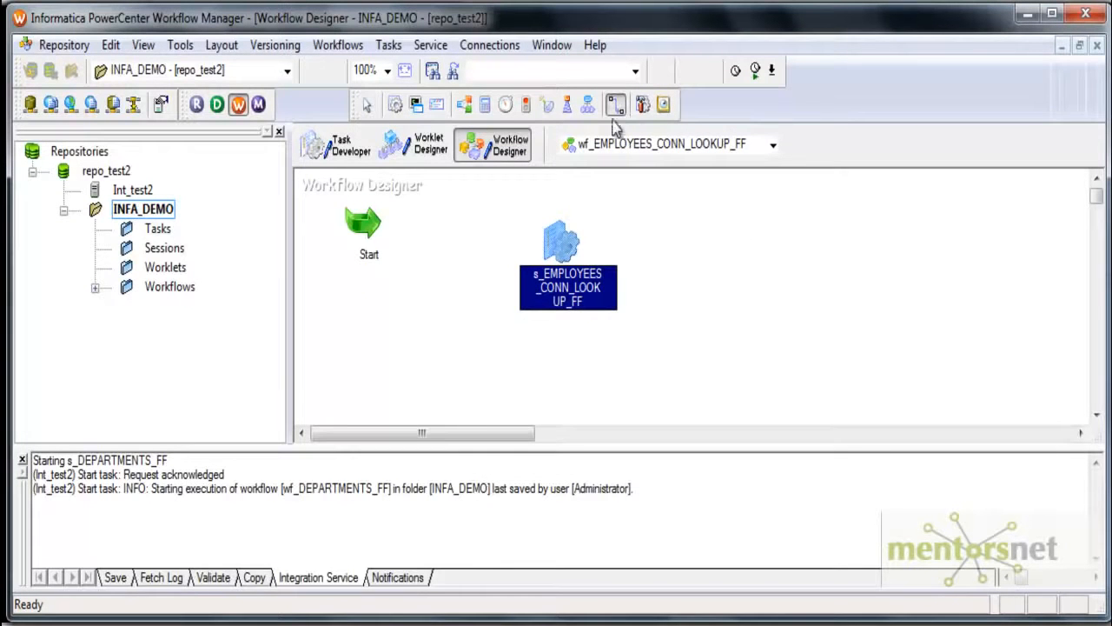
pyautogui.moveTo(369, 224); pyautogui.dragTo(561, 252)
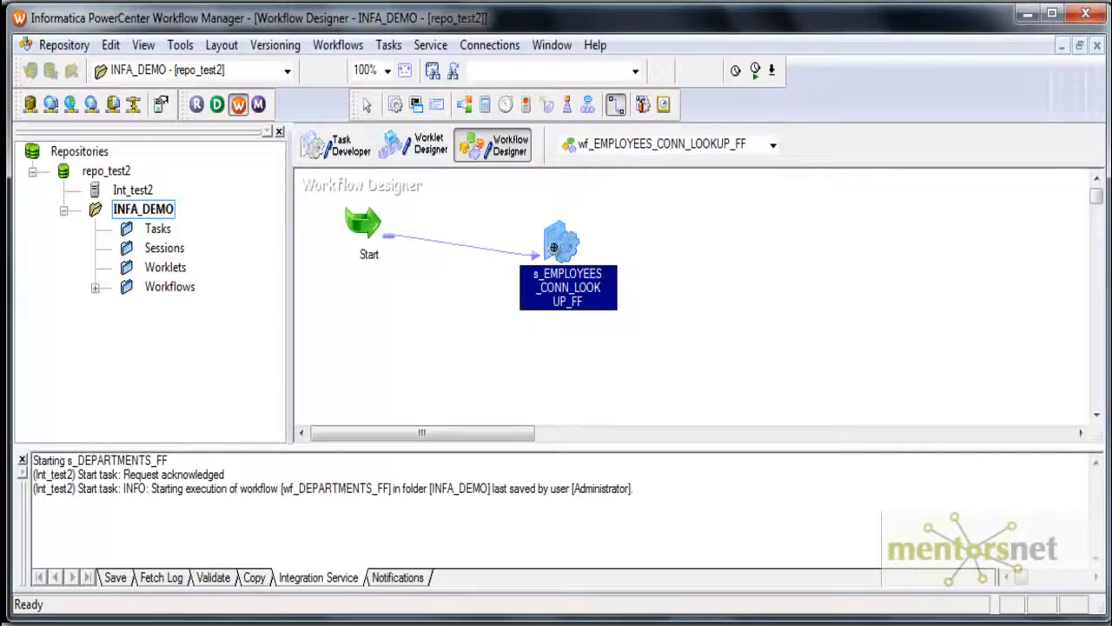
# - Edit the session to fail its parent if the task fails and to write a backward compatible session log file
pyautogui.doubleClick(565, 261)
pyautogui.click(214, 360)
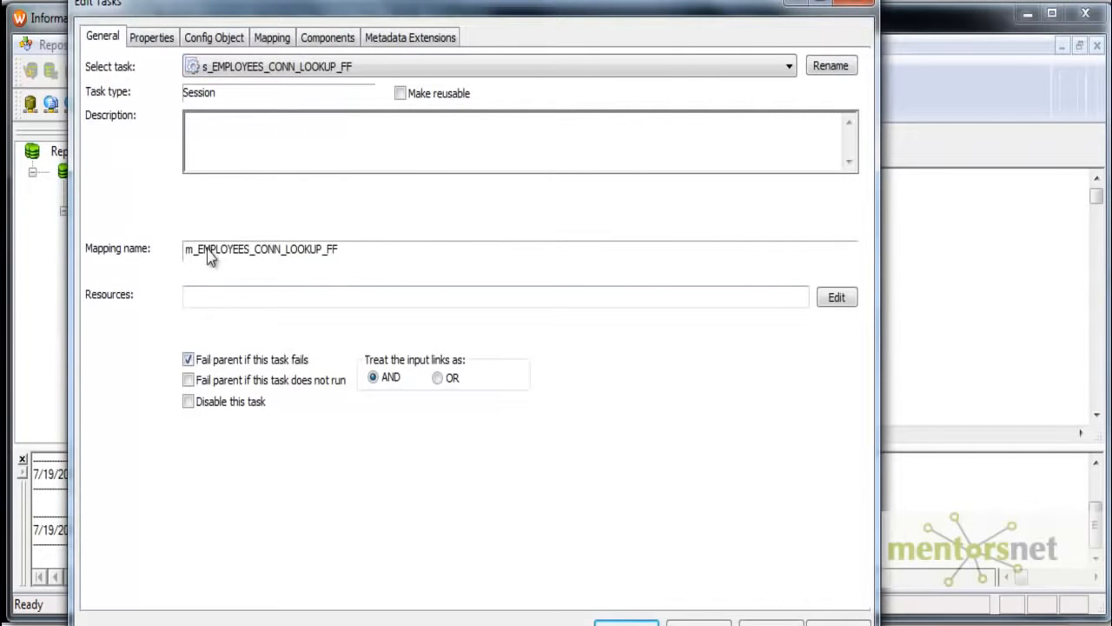
pyautogui.click(152, 37)
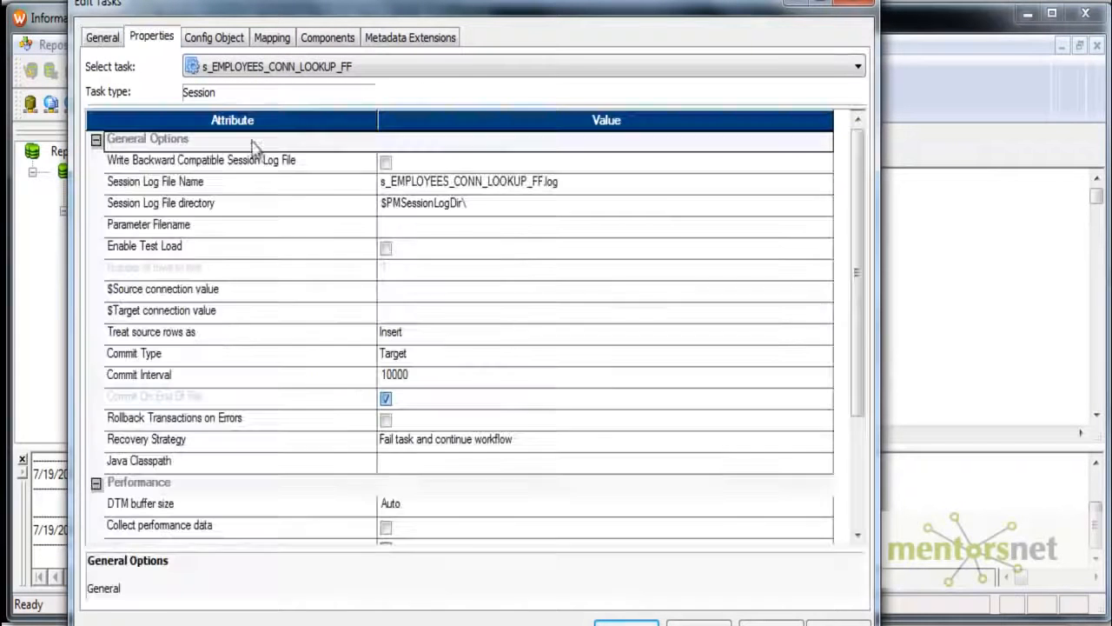
pyautogui.click(385, 161)
pyautogui.click(401, 290)
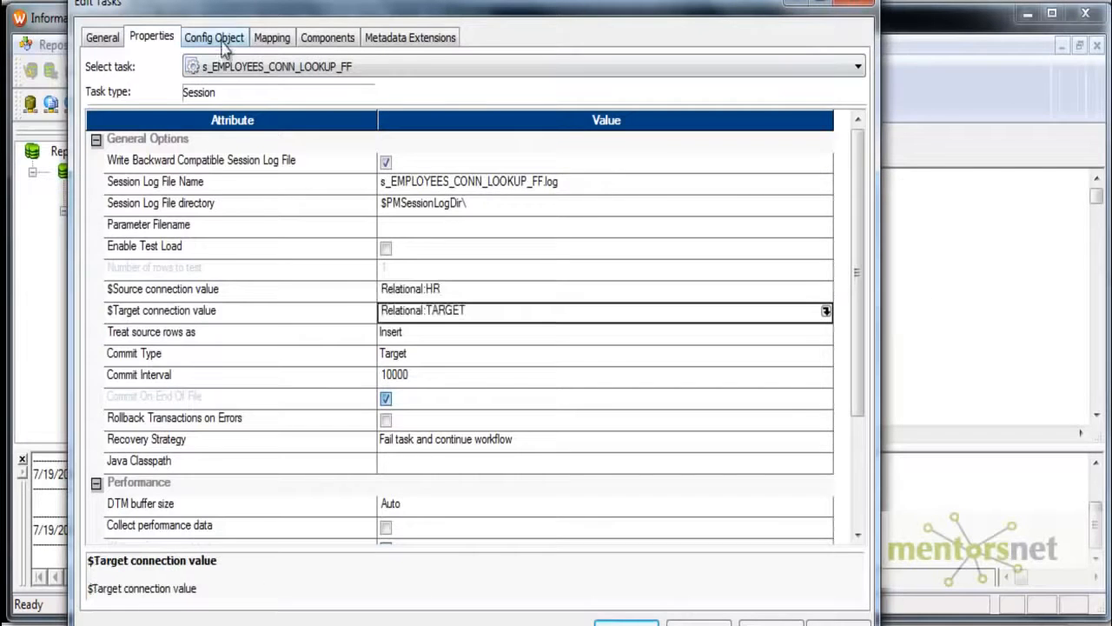
# - Set the session's log options to save the session log for 5 runs
pyautogui.click(214, 37)
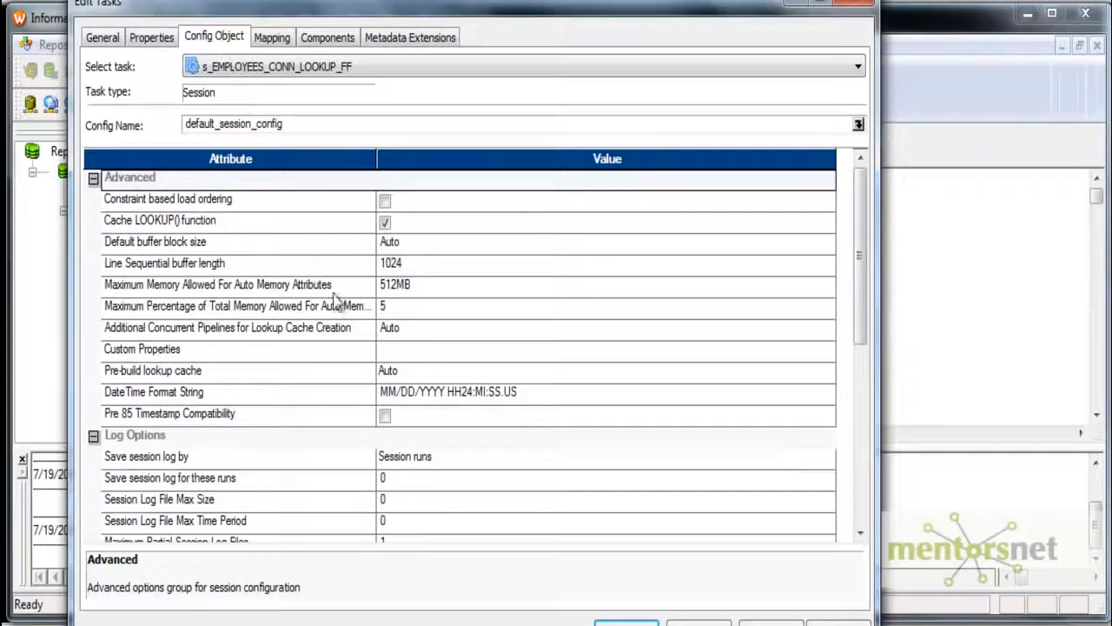
pyautogui.click(420, 483)
pyautogui.write('5')
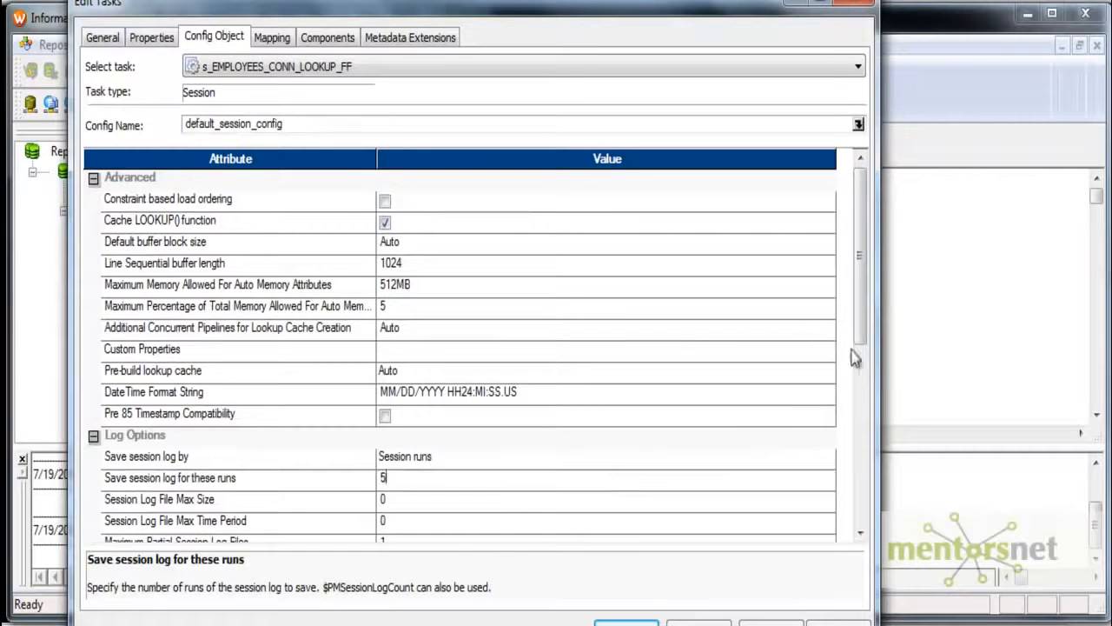
pyautogui.scroll(-4, 465, 435)
pyautogui.click(470, 400)
pyautogui.write('5')
# - Set the relational connection of SQ_EMPLOYEES to use a connection variable instead of a connection object
pyautogui.click(272, 37)
pyautogui.click(665, 357)
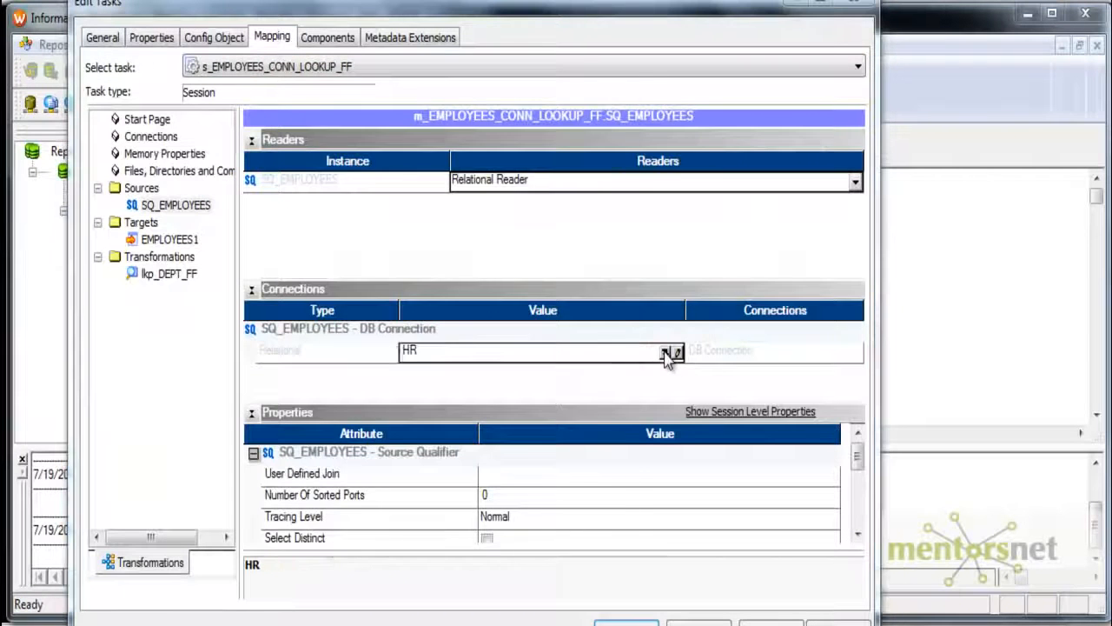
pyautogui.click(338, 484)
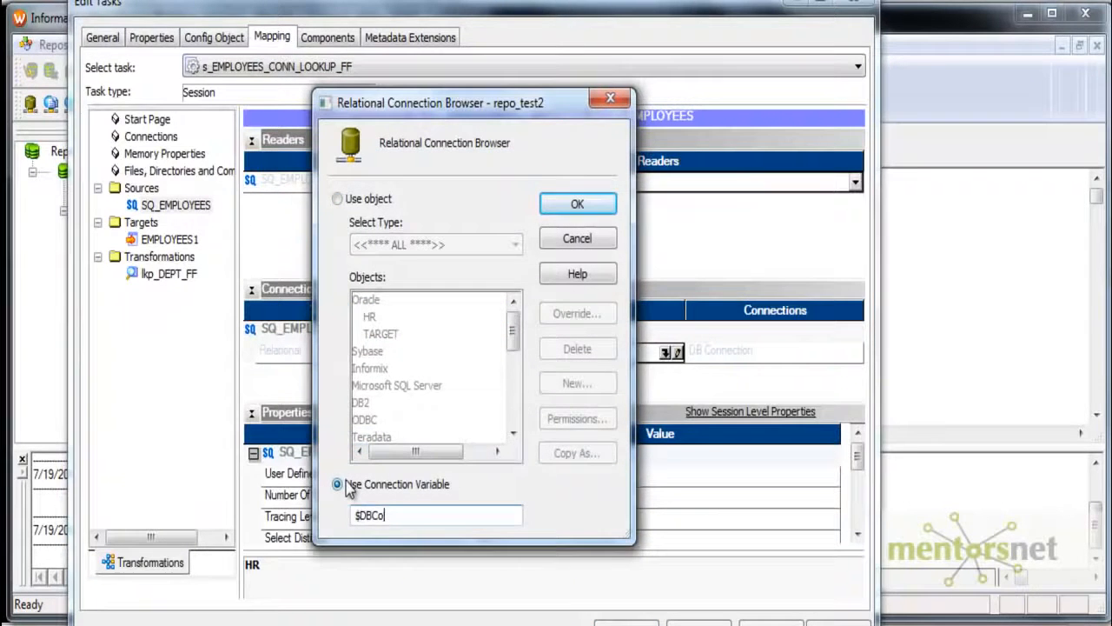
pyautogui.press('Return')
# - Set the target load type of EMPLOYEES1 to Normal
pyautogui.click(171, 239)
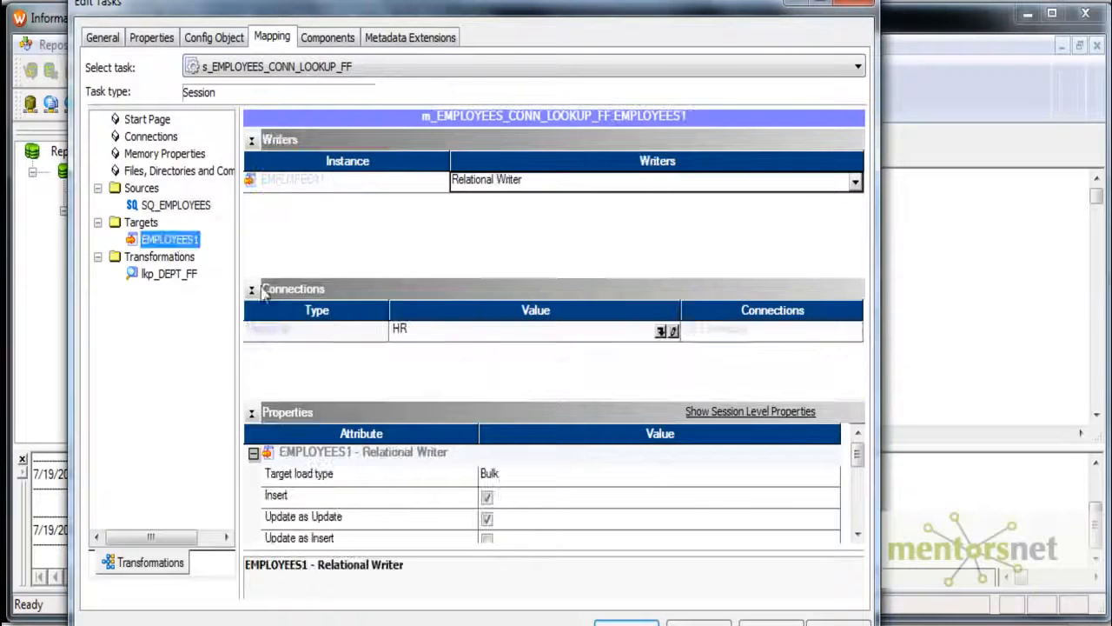
pyautogui.click(690, 484)
pyautogui.click(690, 481)
pyautogui.click(641, 495)
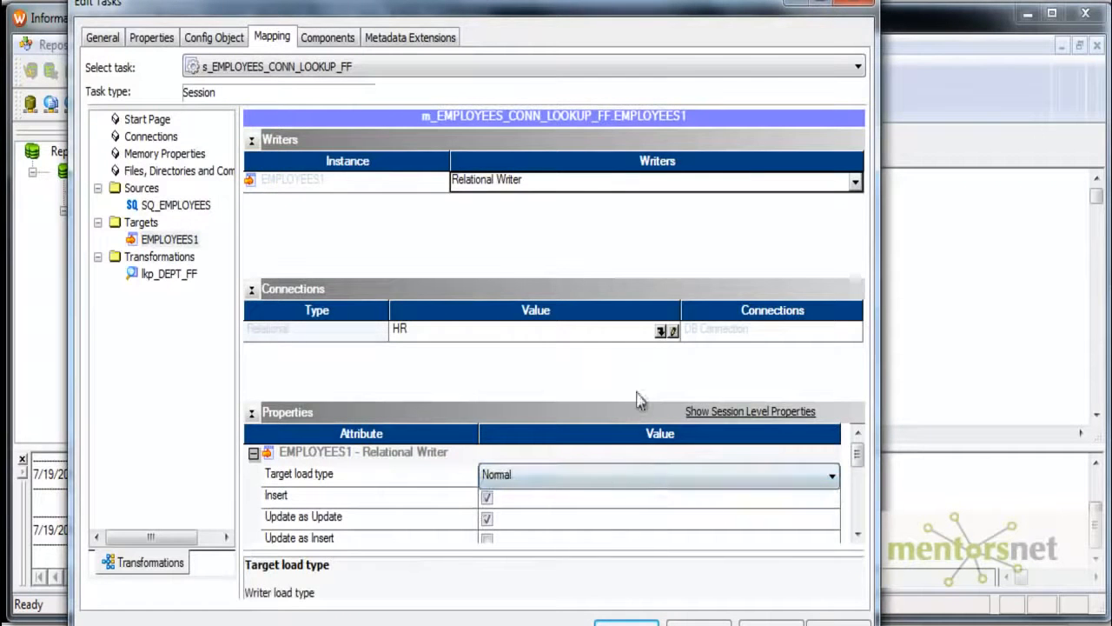
# - Use the connection variable $Target for the EMPLOYEES1 target and enable its truncate target table option
pyautogui.click(660, 331)
pyautogui.click(349, 481)
pyautogui.write('$Tar')
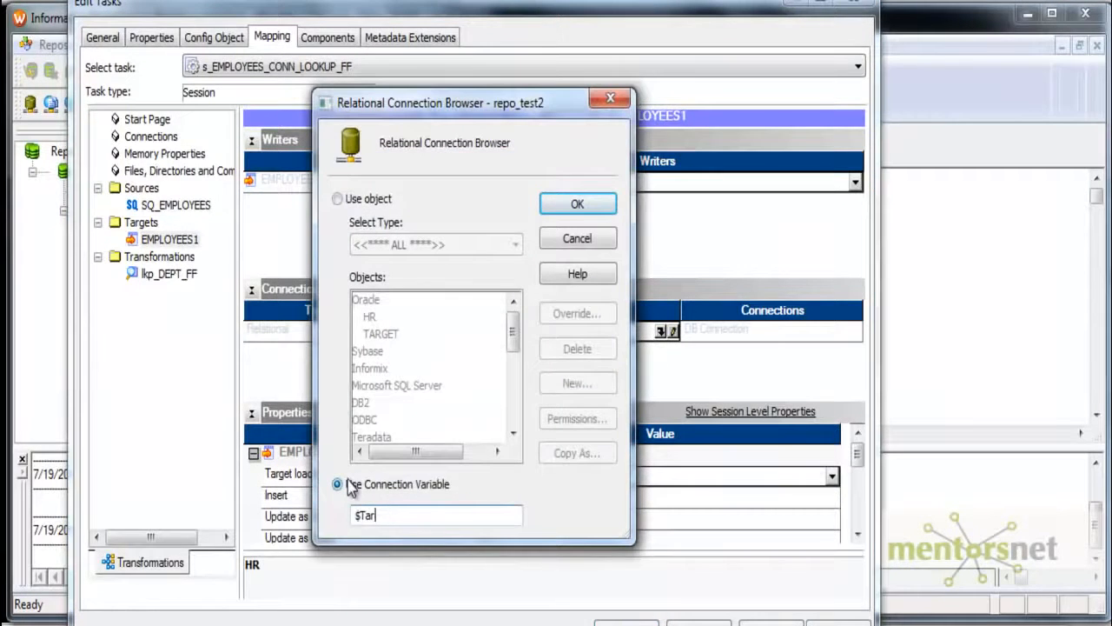
pyautogui.write('etget')
pyautogui.press('Return')
pyautogui.scroll(-3, 492, 512)
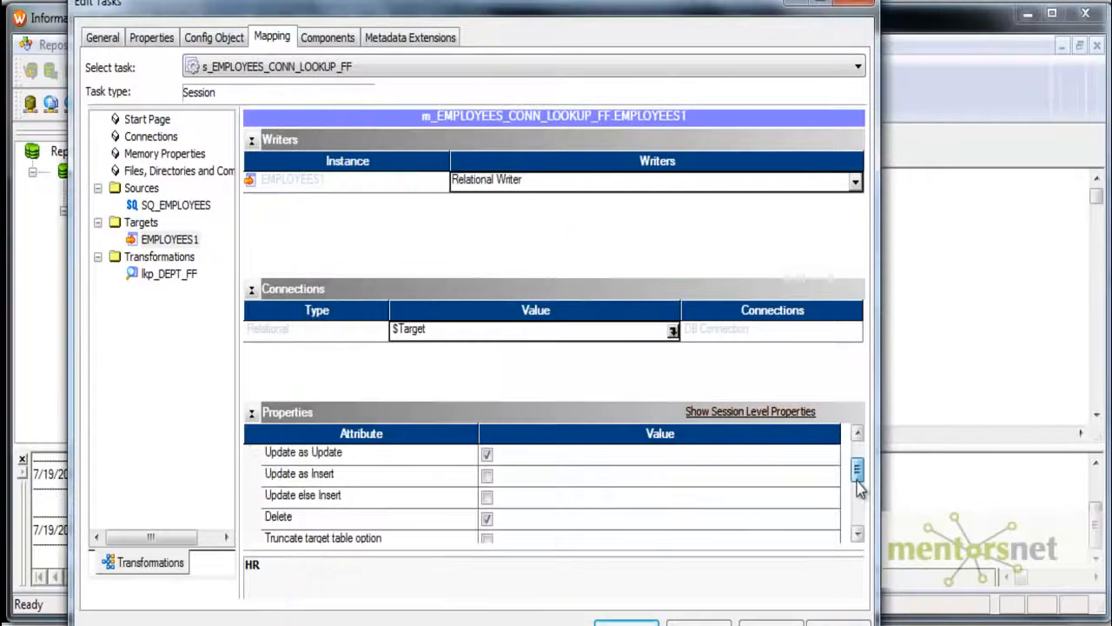
pyautogui.click(490, 519)
# - Show the session properties of lkp_DEPT_FF, and switch to Windows Explorer to open the C:\Informatica\9.0.1\server\infa_shared\SrcFiles folder
pyautogui.click(175, 281)
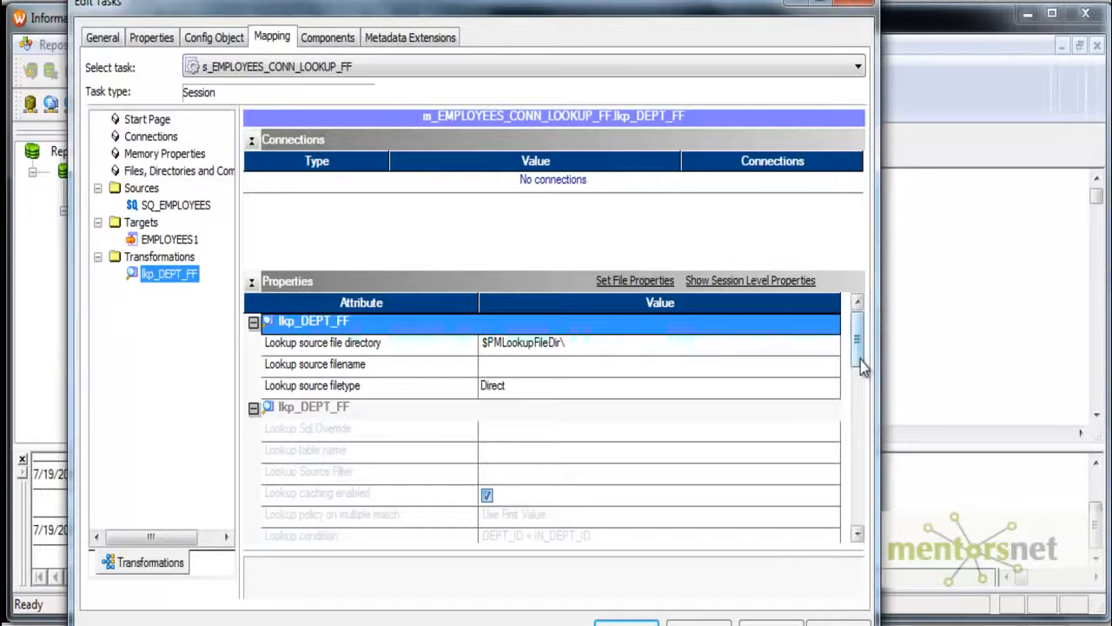
pyautogui.scroll(-1, 863, 364)
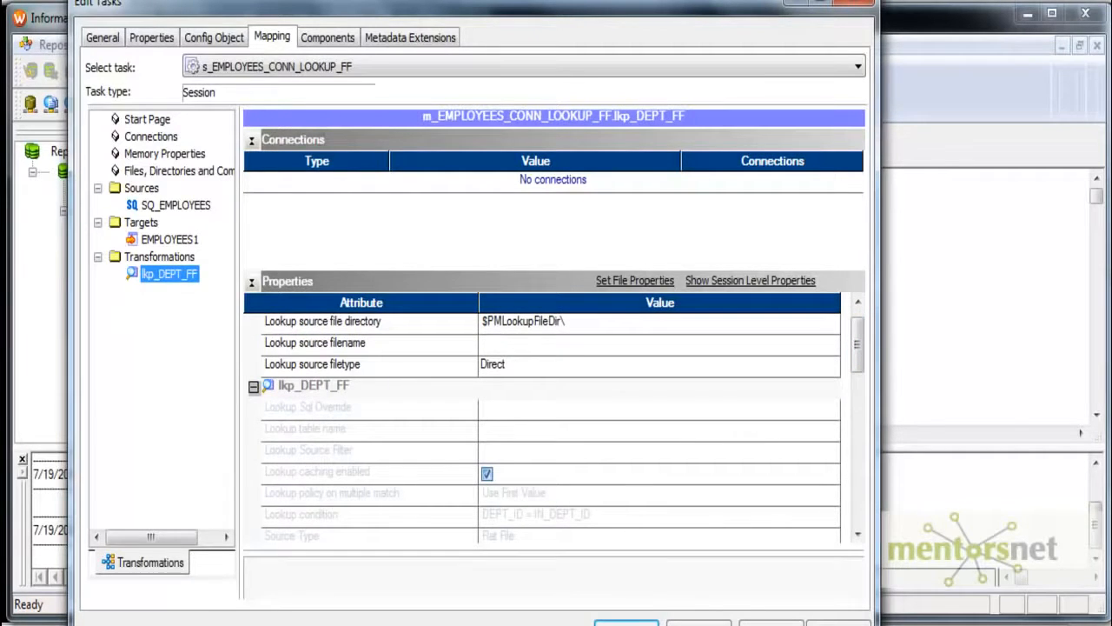
pyautogui.moveTo(173, 624)
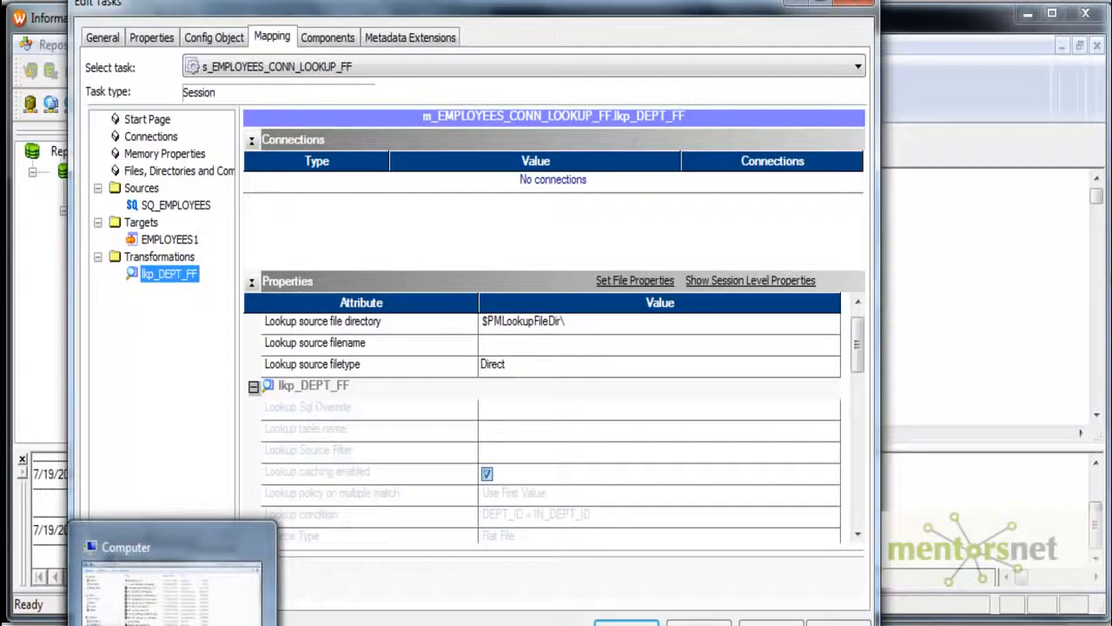
pyautogui.click(165, 577)
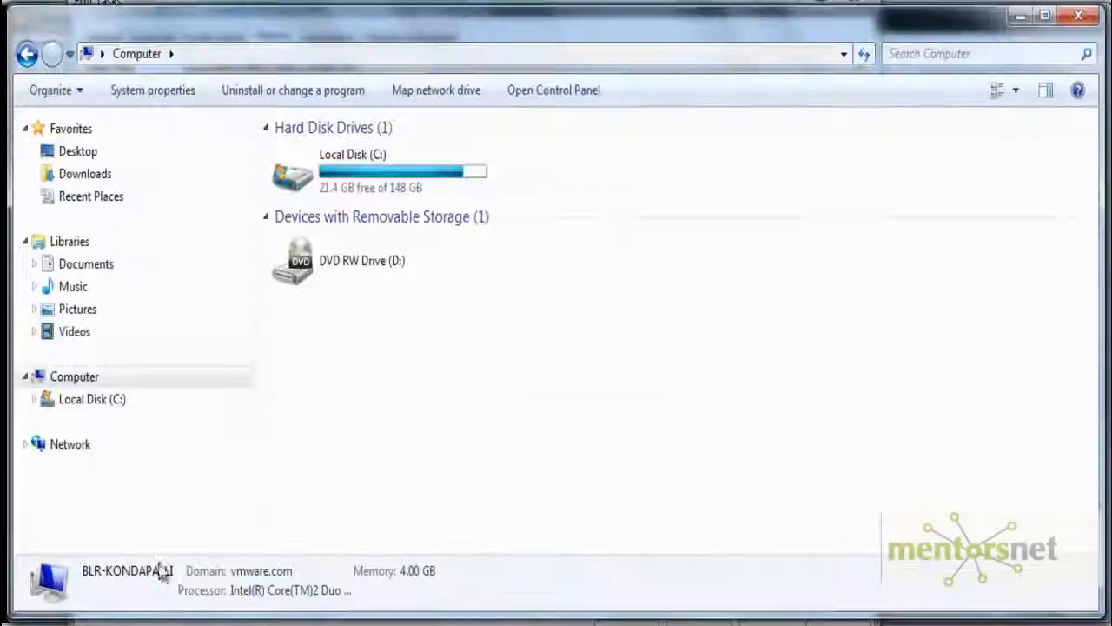
pyautogui.click(102, 404)
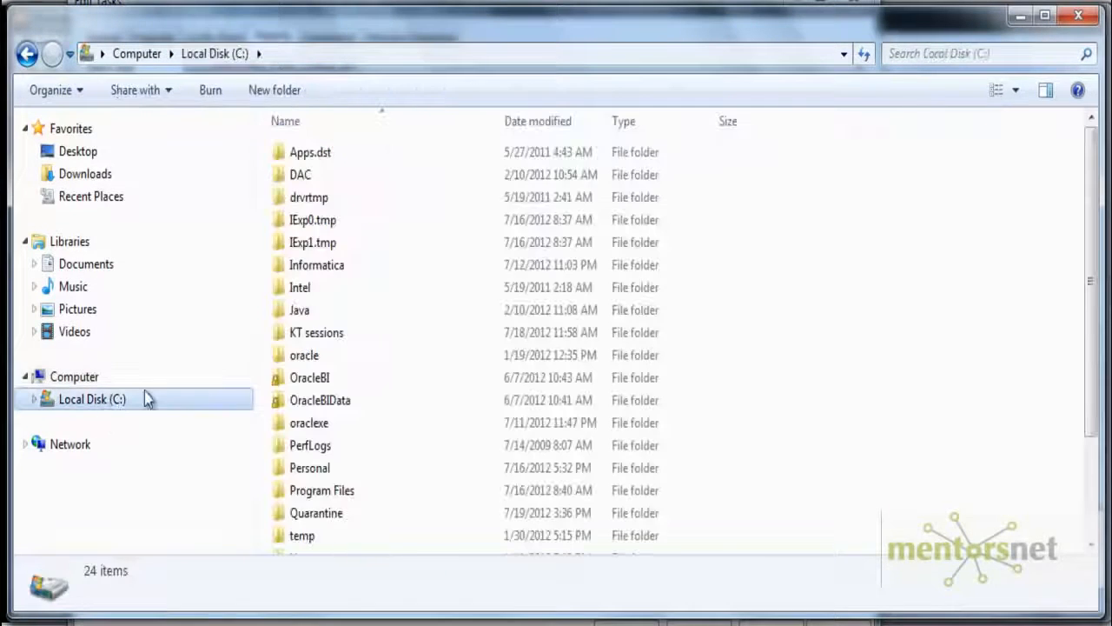
pyautogui.doubleClick(339, 265)
pyautogui.click(348, 154)
pyautogui.doubleClick(348, 155)
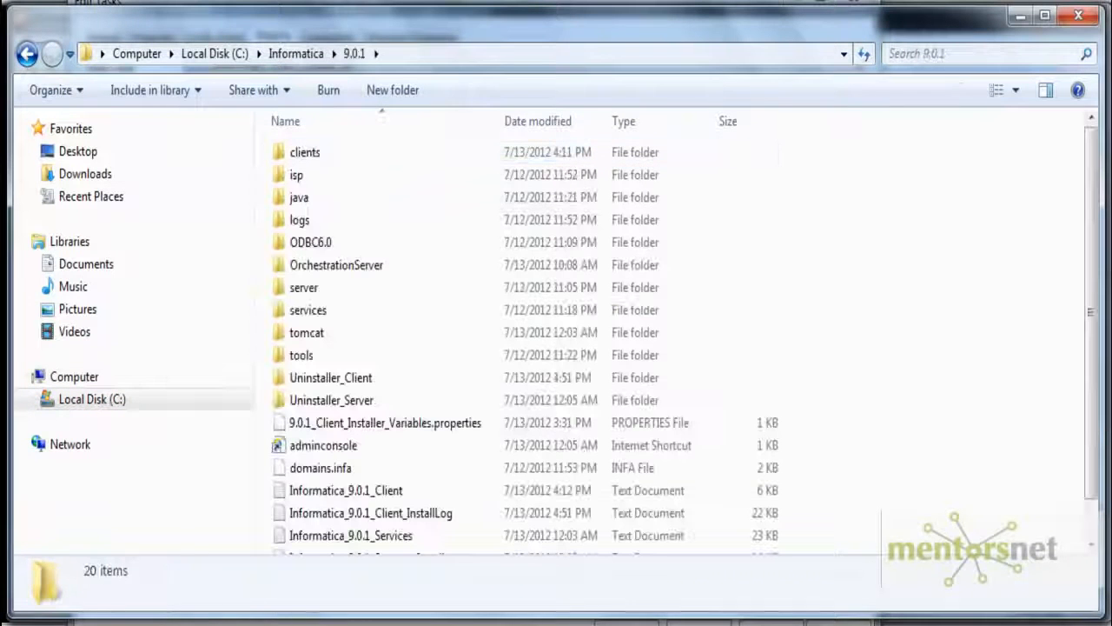
pyautogui.doubleClick(302, 293)
pyautogui.doubleClick(347, 206)
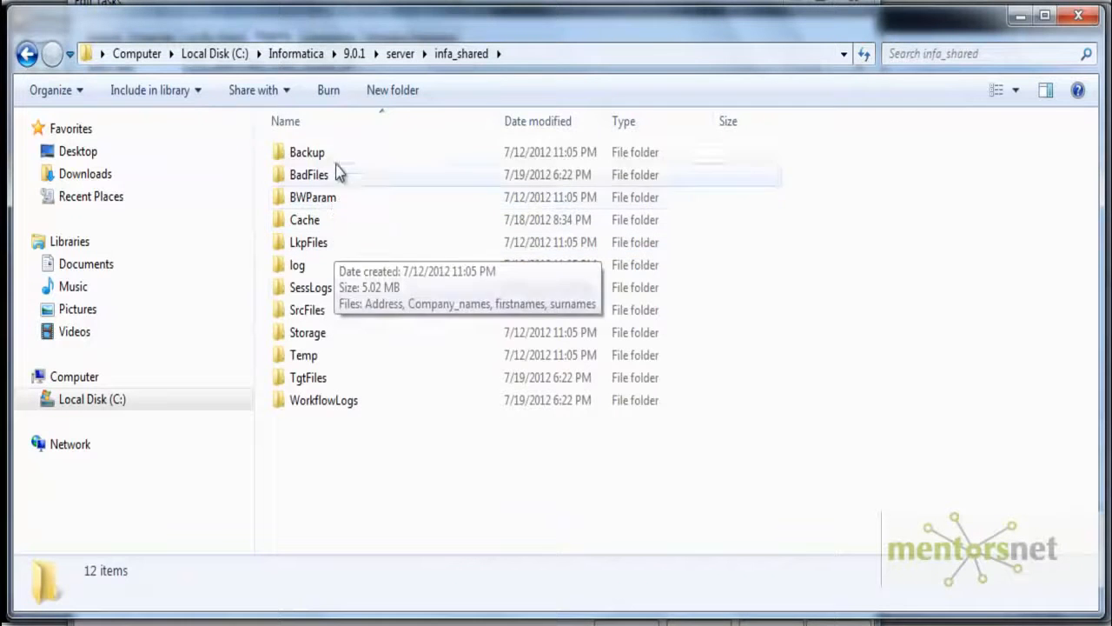
pyautogui.click(324, 315)
pyautogui.doubleClick(324, 313)
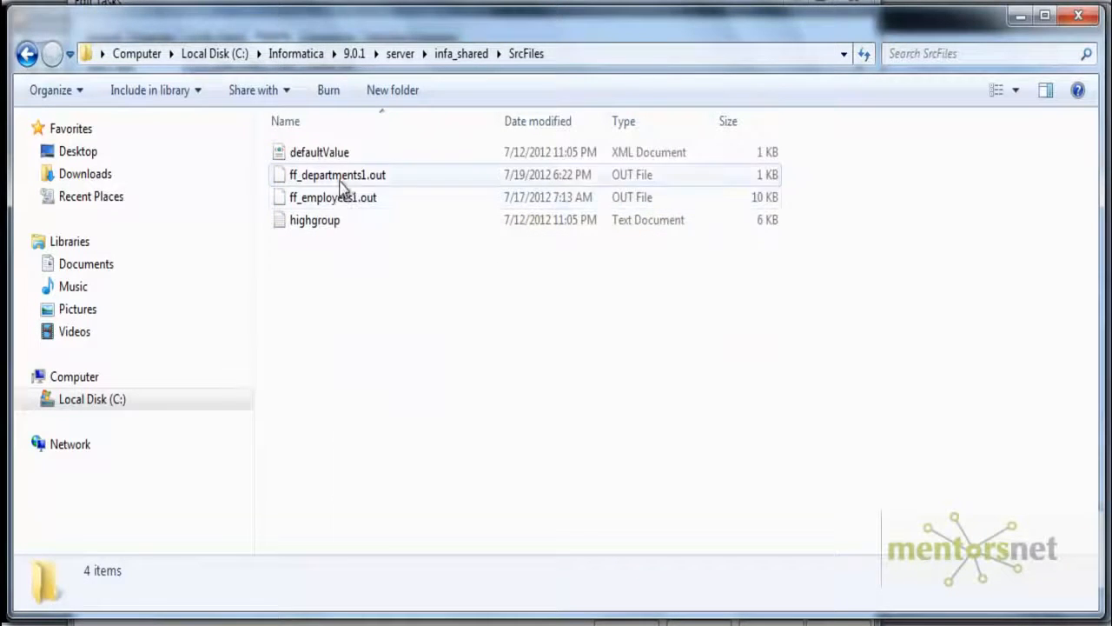
# - Copy ff_departments1.out from the SrcFiles folder into the LkpFiles folder under infa_shared
pyautogui.rightClick(340, 178)
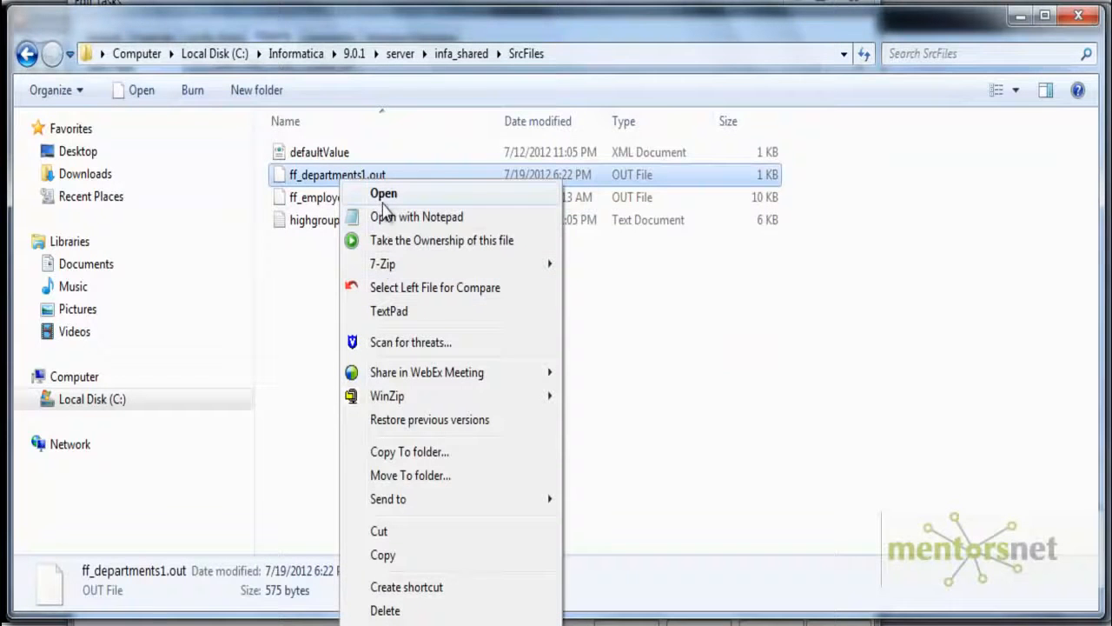
pyautogui.click(387, 556)
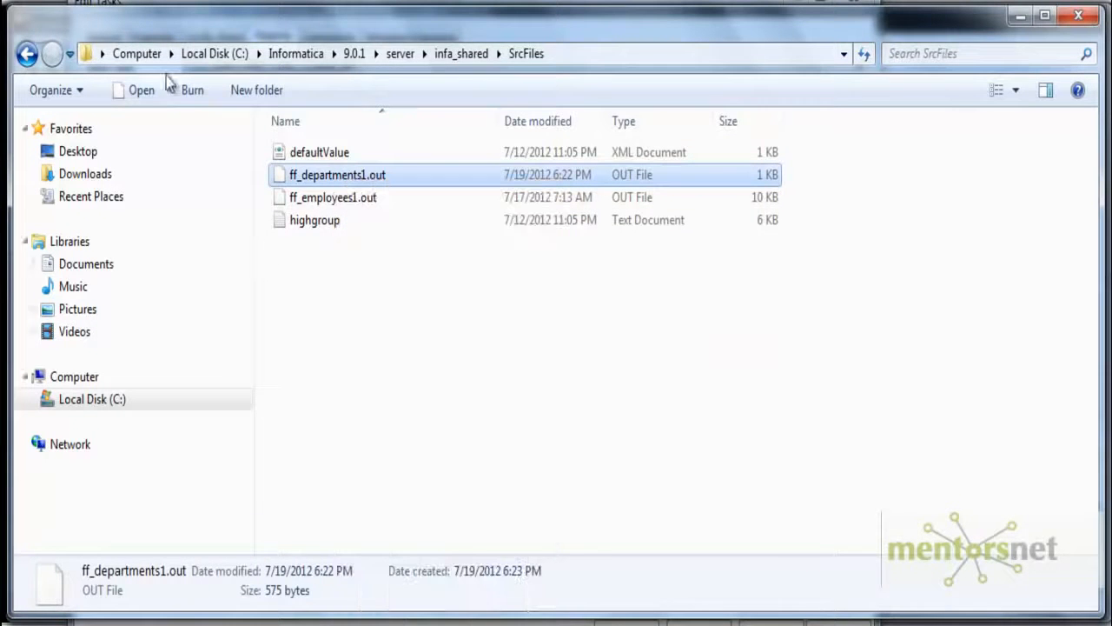
pyautogui.click(453, 53)
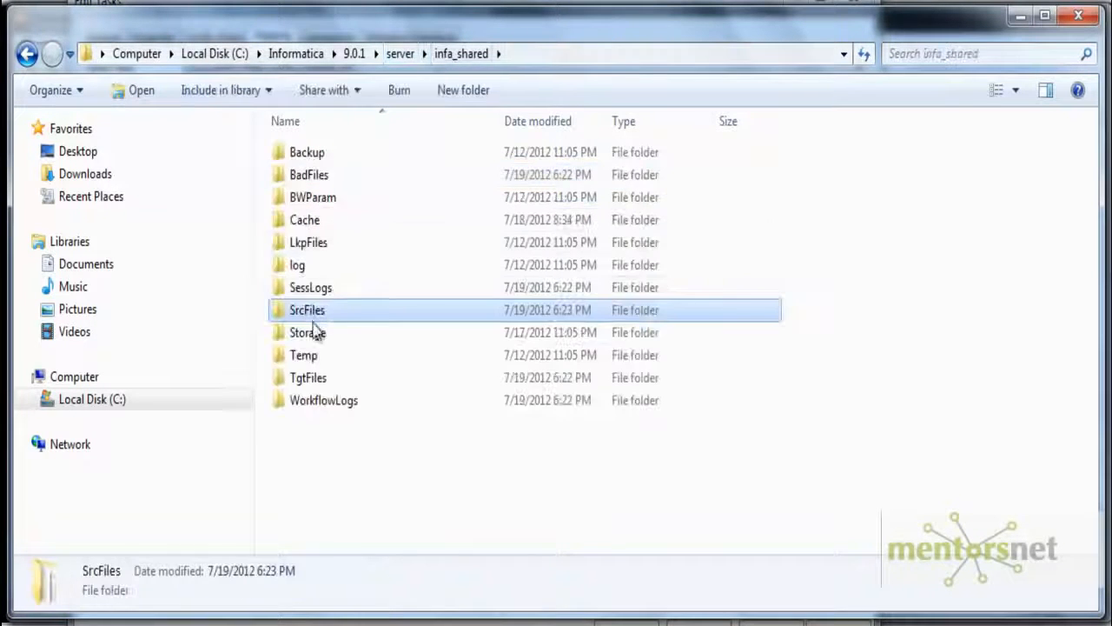
pyautogui.doubleClick(314, 244)
pyautogui.hotkey('ctrl', 'v')
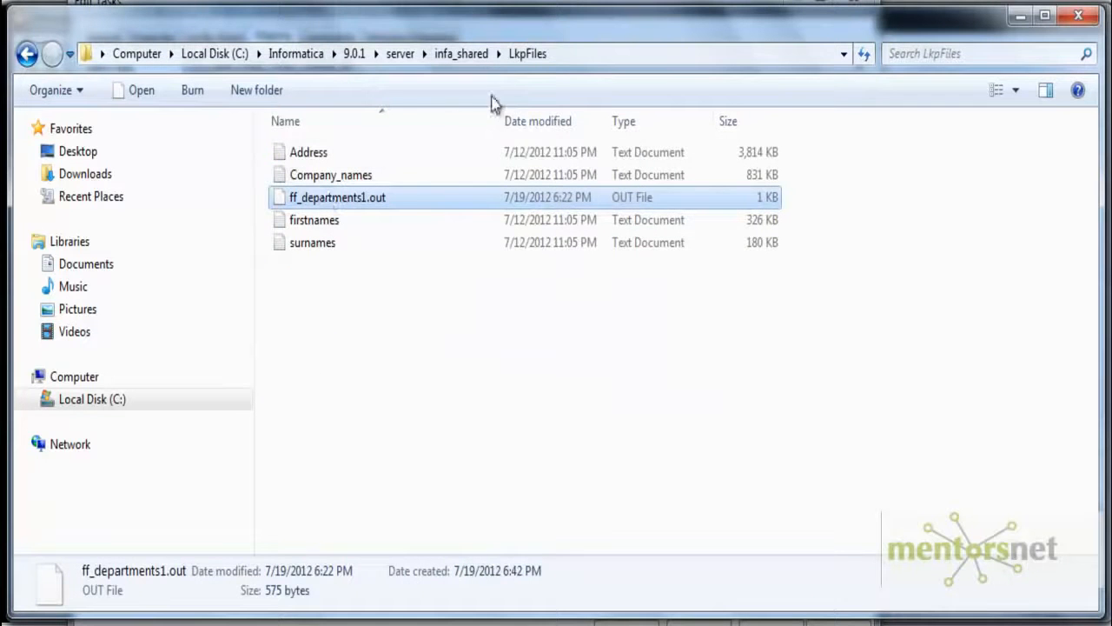
# - Show the full path of the LkpFiles folder and return to the session's lkp_DEPT_FF properties
pyautogui.rightClick(532, 64)
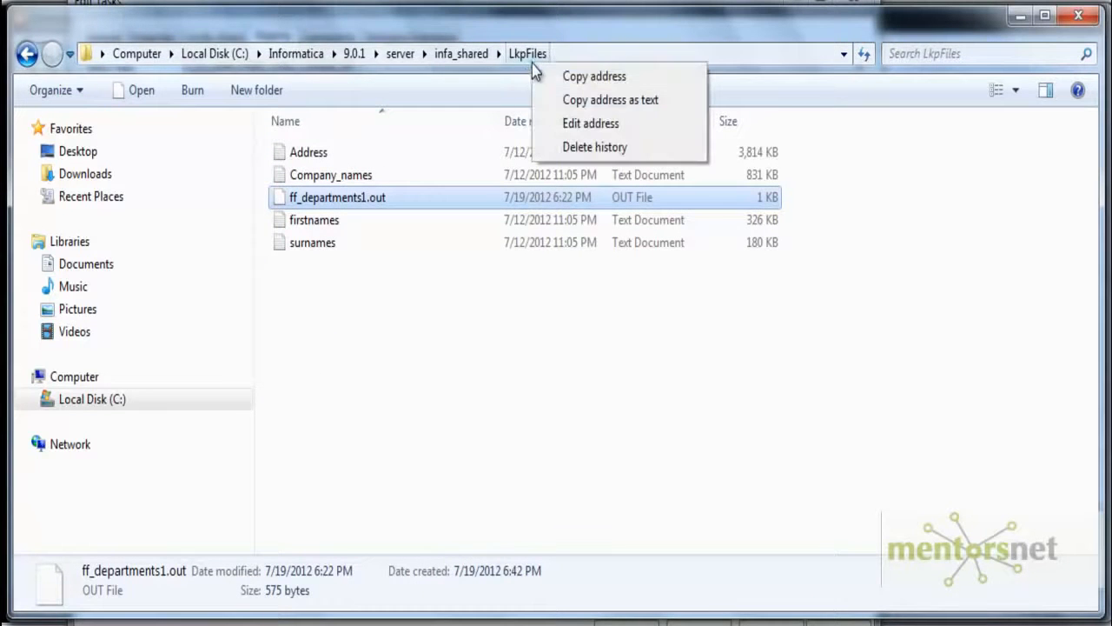
pyautogui.click(582, 124)
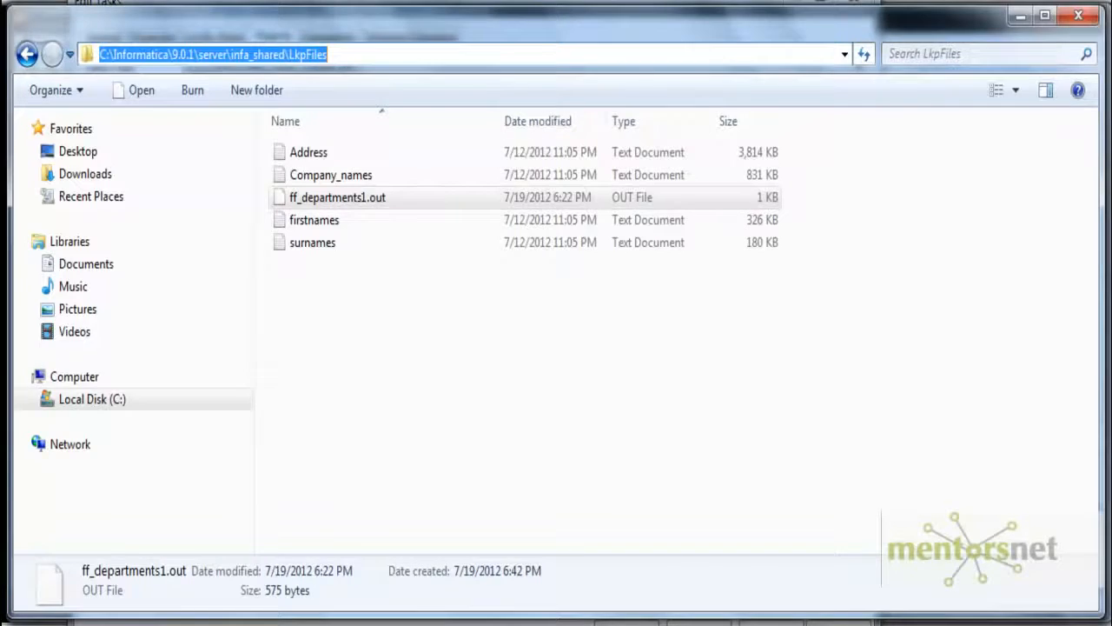
pyautogui.hotkey('alt', 'Tab')
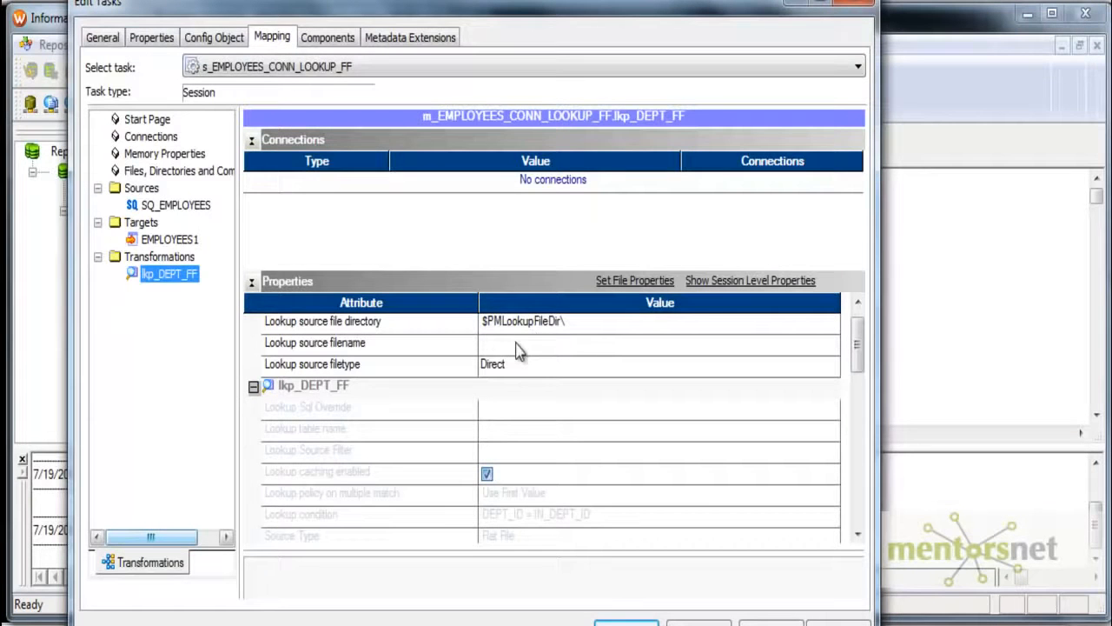
# - Set the lookup source filename of lkp_DEPT_FF to ff_departments1.out, copying the name from the file in Windows Explorer
pyautogui.click(505, 349)
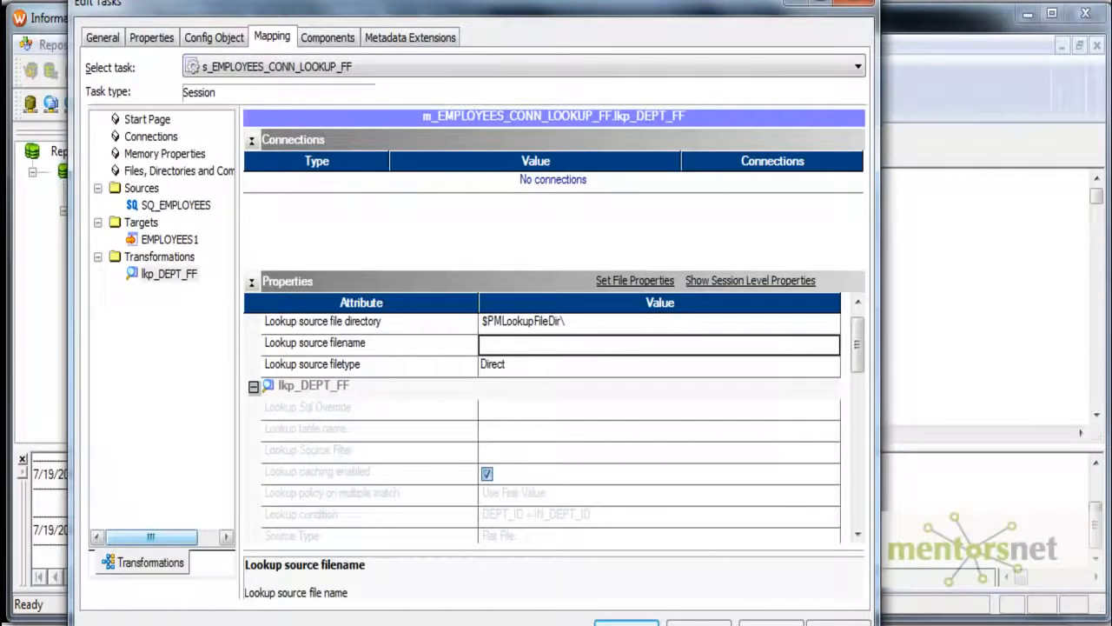
pyautogui.hotkey('alt', 'Tab')
pyautogui.rightClick(370, 204)
pyautogui.click(467, 625)
pyautogui.hotkey('ctrl', 'c')
pyautogui.hotkey('alt', 'Tab')
pyautogui.hotkey('ctrl', 'v')
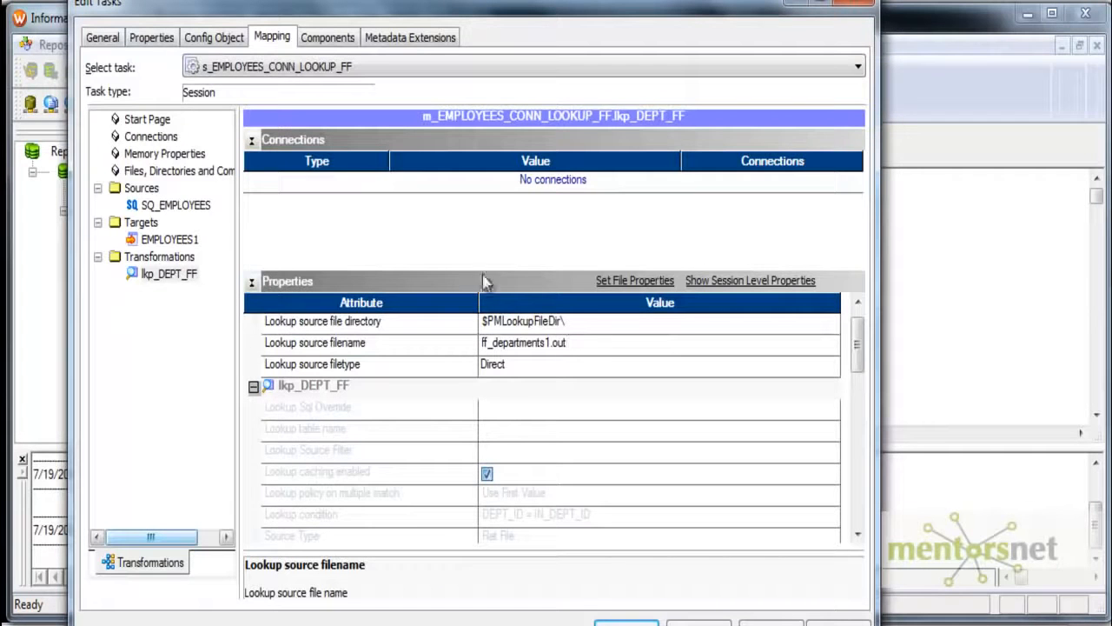
# - Review the lookup caching setting and the remaining session properties of lkp_DEPT_FF
pyautogui.moveTo(857, 369)
pyautogui.mouseDown()
pyautogui.moveTo(855, 449)
pyautogui.moveTo(856, 374)
pyautogui.mouseUp()
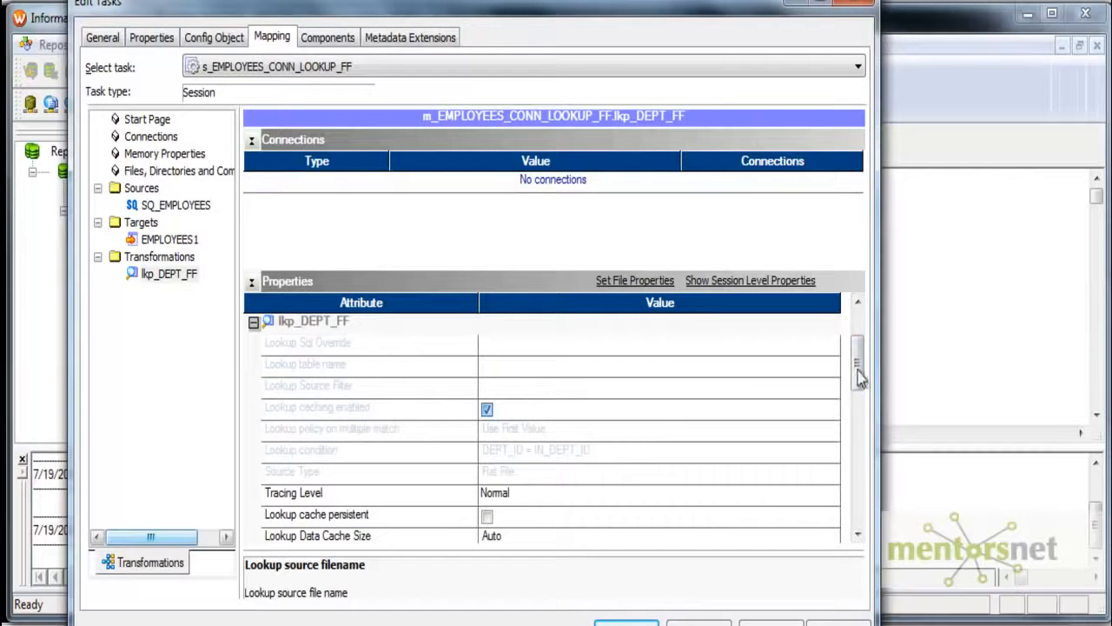
pyautogui.click(485, 414)
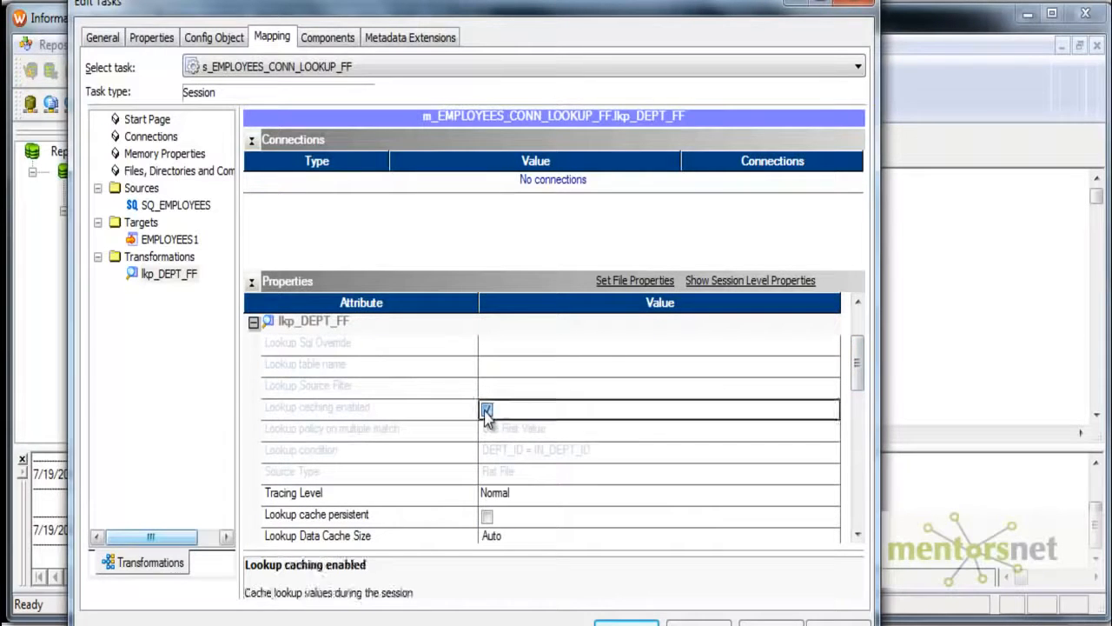
pyautogui.moveTo(857, 378); pyautogui.dragTo(859, 493)
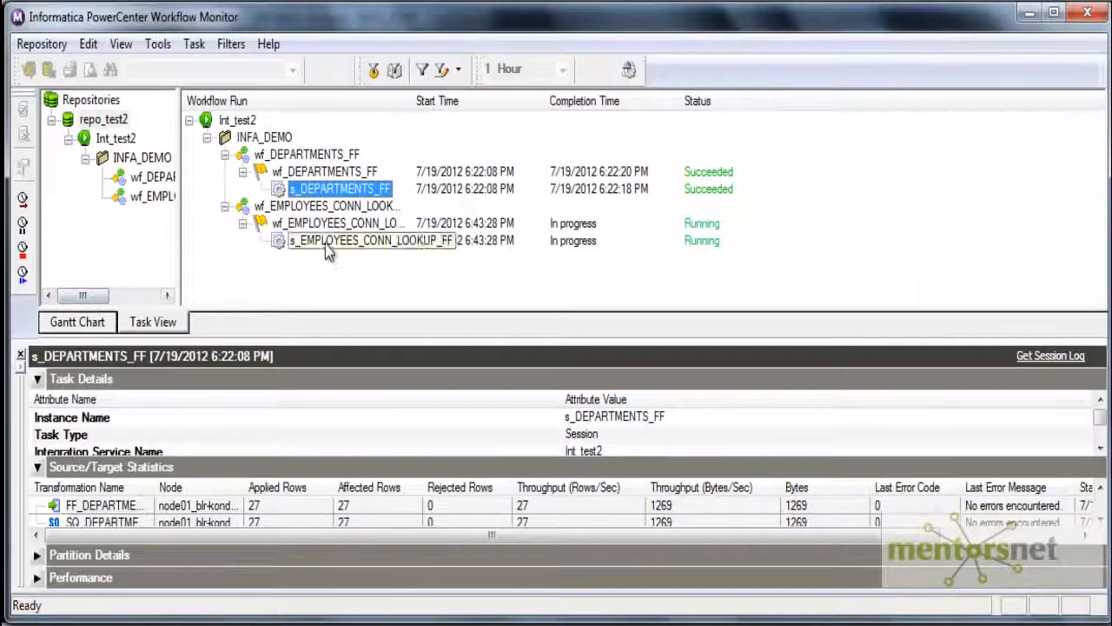
# - Switch from the Workflow Monitor to Toad for Oracle and run "select * from employees" in the TARGET schema
pyautogui.rightClick(328, 250)
pyautogui.click(391, 602)
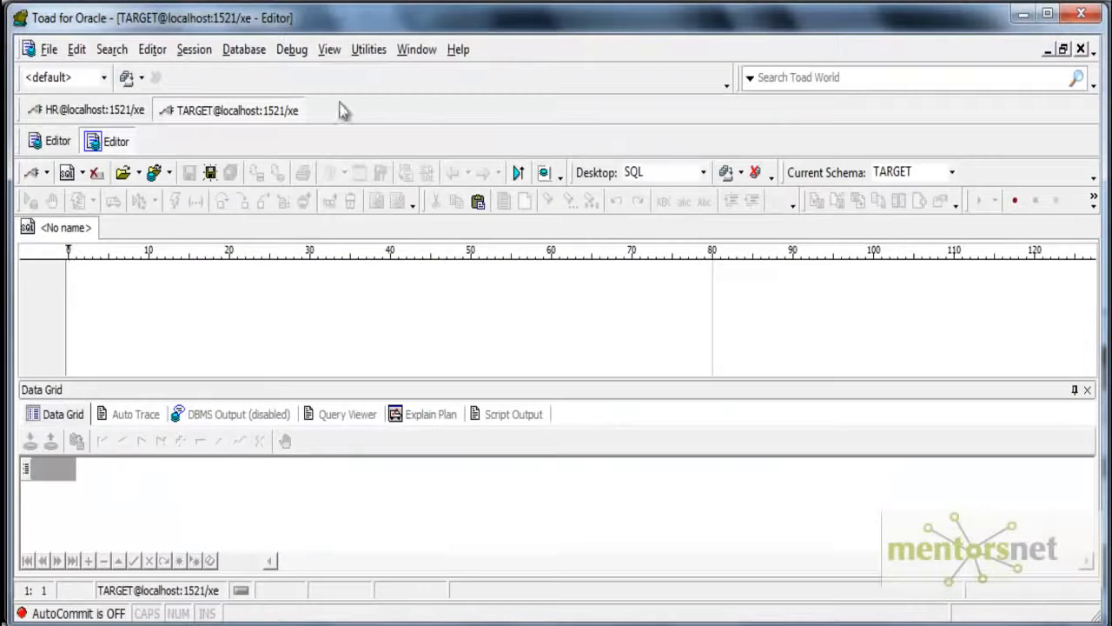
pyautogui.click(241, 279)
pyautogui.write('select * from employees')
pyautogui.hotkey('ctrl', 'a')
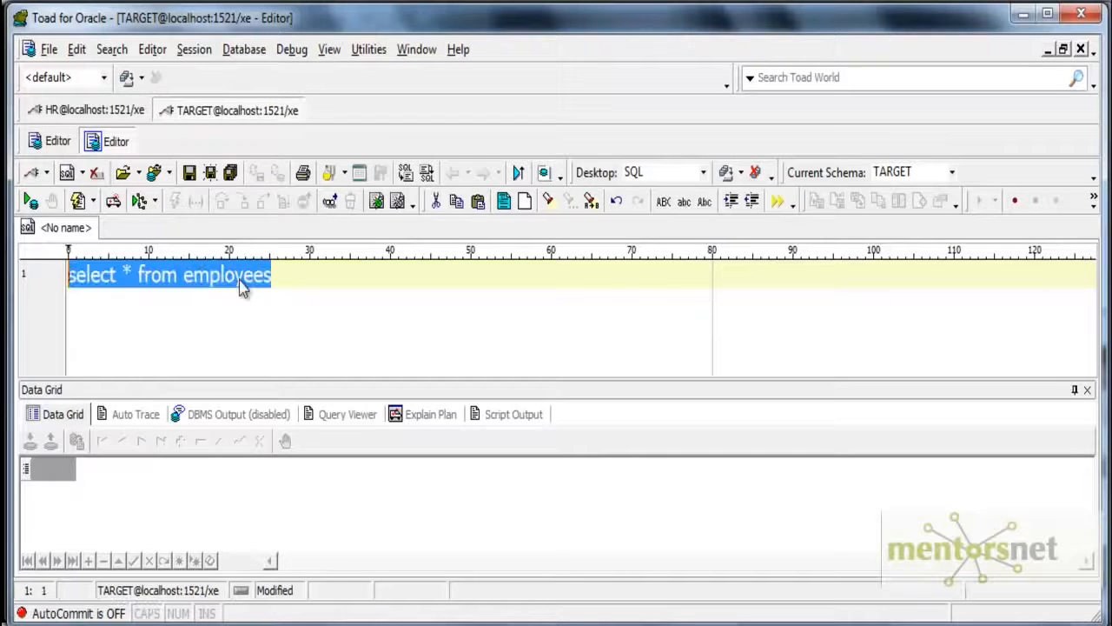
pyautogui.click(30, 200)
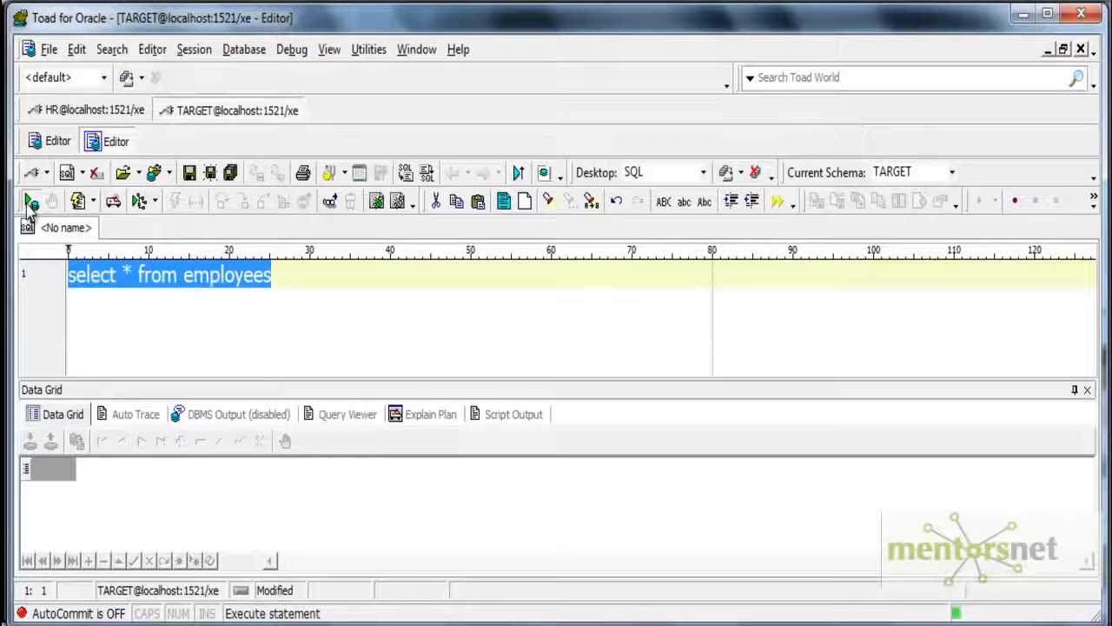
# - Examine the DEPT_NAME and LOCATION_ID values across the returned employee rows against their department IDs
pyautogui.moveTo(311, 571); pyautogui.dragTo(471, 576)
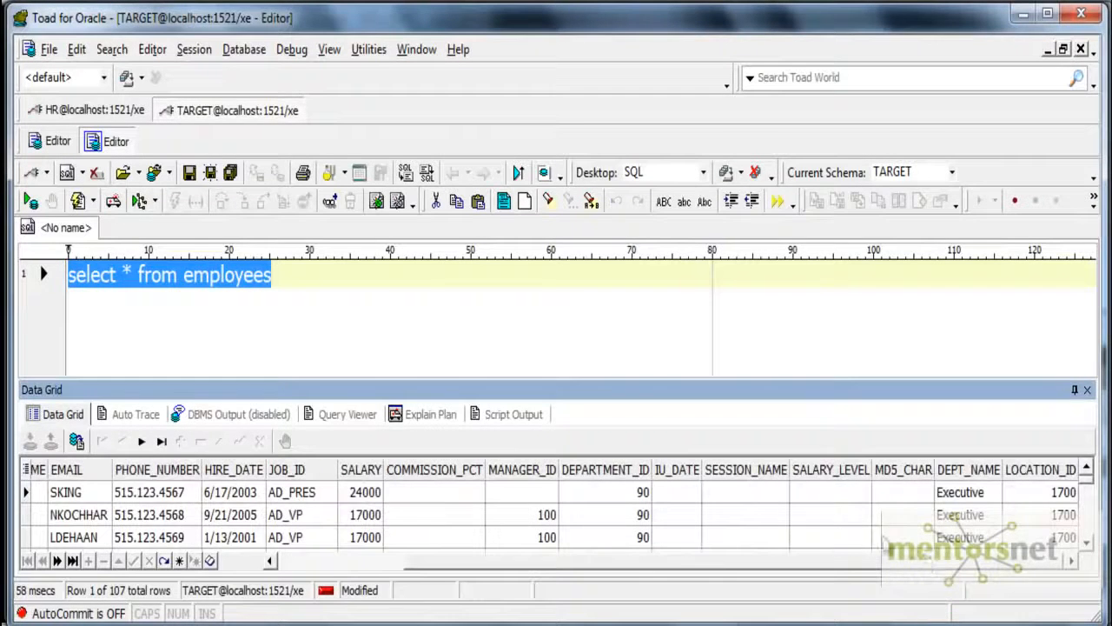
pyautogui.click(806, 530)
pyautogui.scroll(-3, 587, 529)
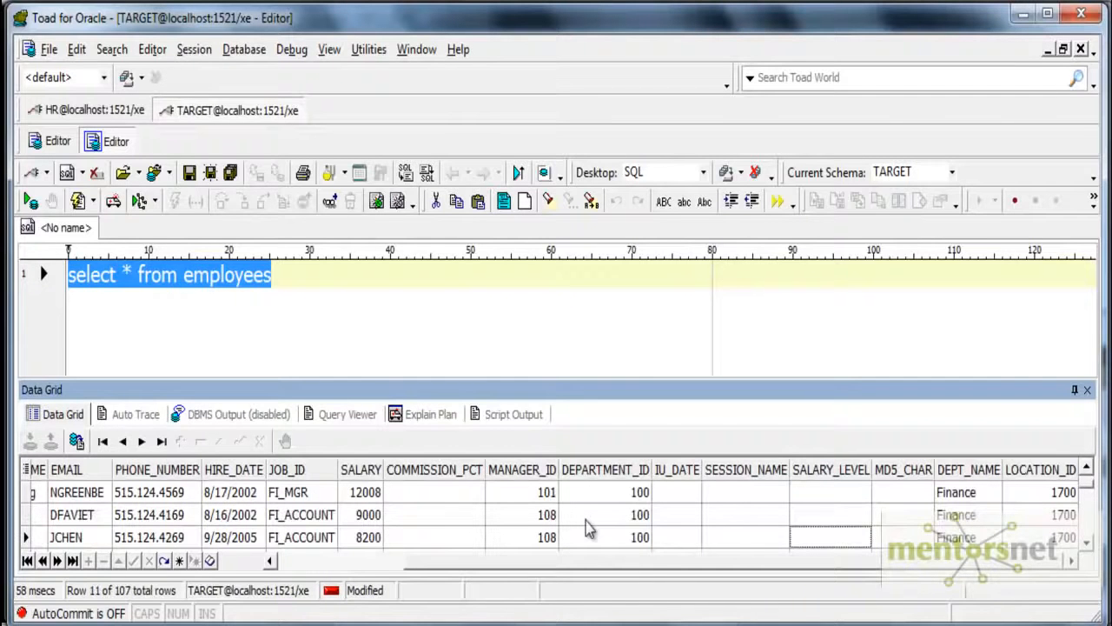
pyautogui.rightClick(456, 537)
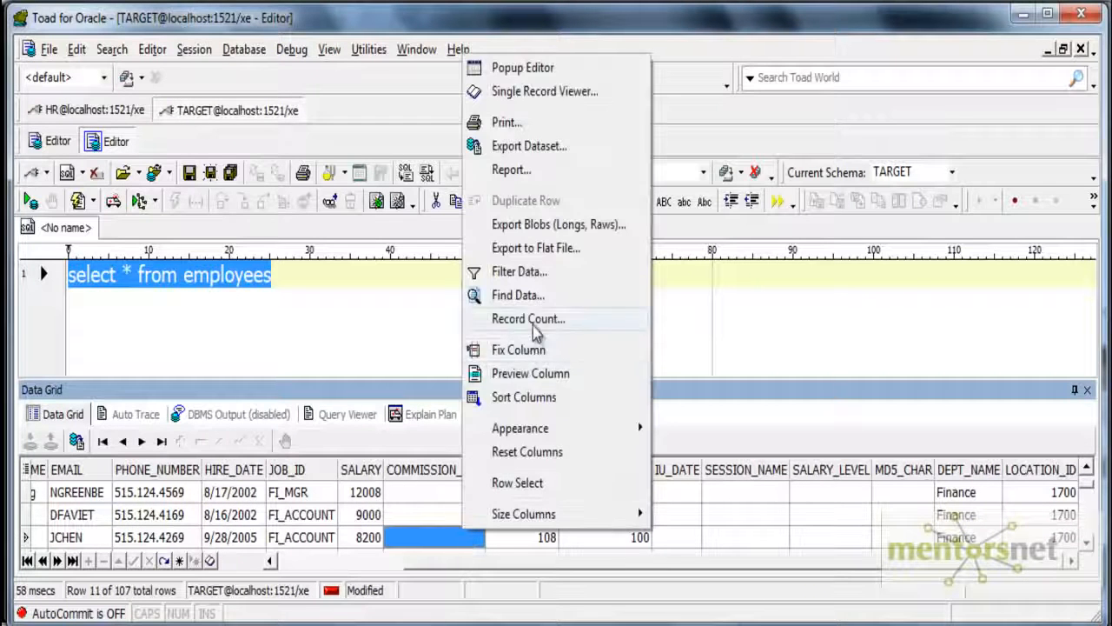
pyautogui.click(999, 492)
pyautogui.doubleClick(961, 492)
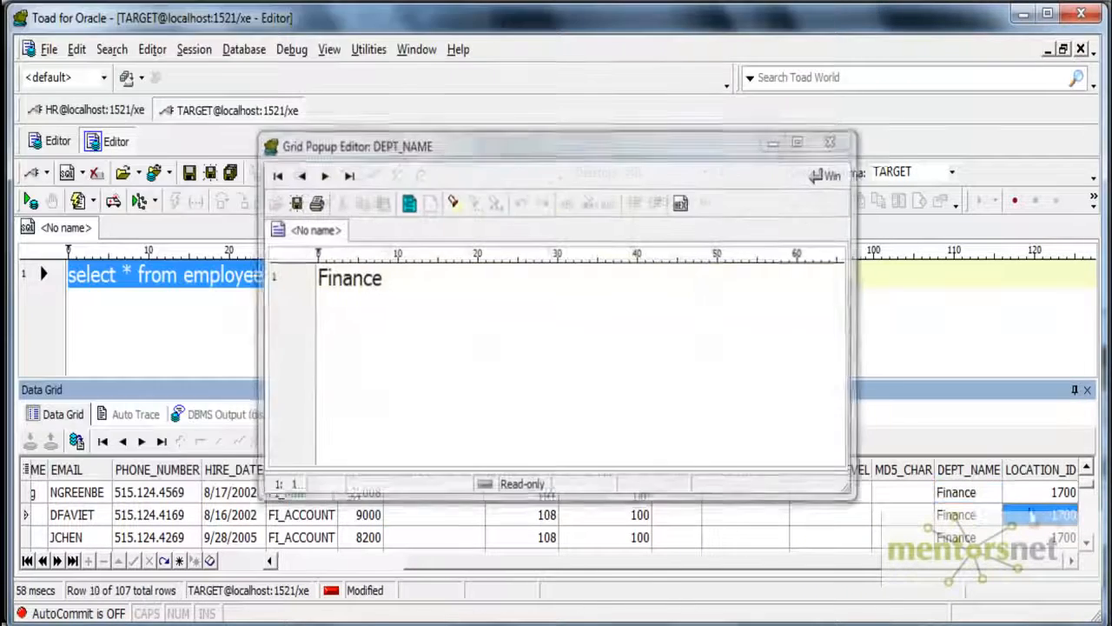
pyautogui.click(834, 142)
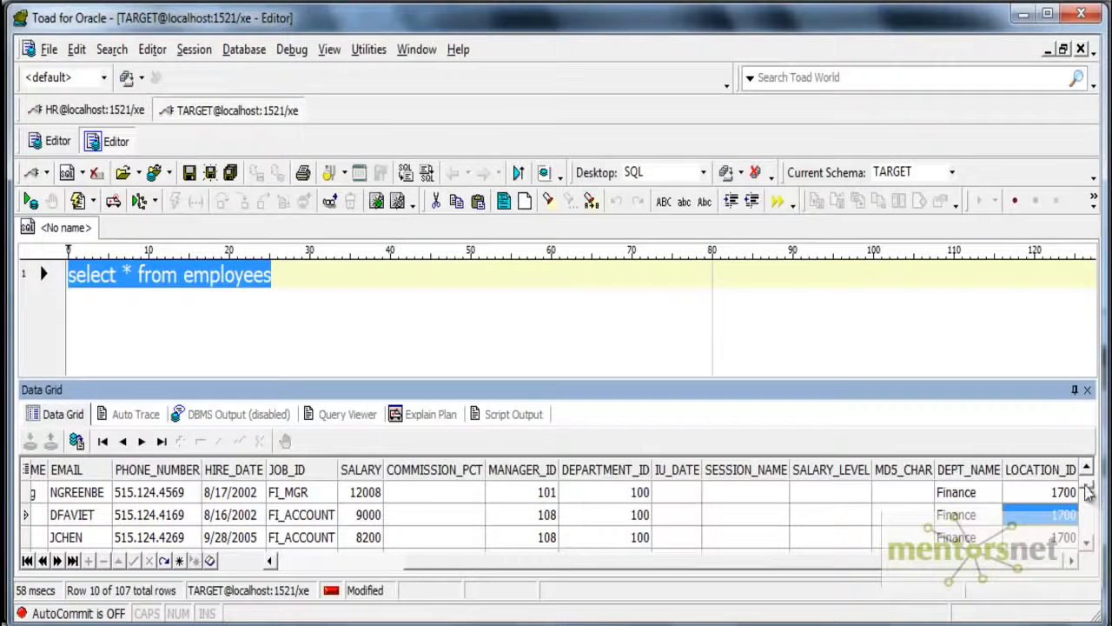
pyautogui.moveTo(1086, 474)
pyautogui.mouseDown()
pyautogui.moveTo(1085, 529)
pyautogui.moveTo(1088, 474)
pyautogui.mouseUp()
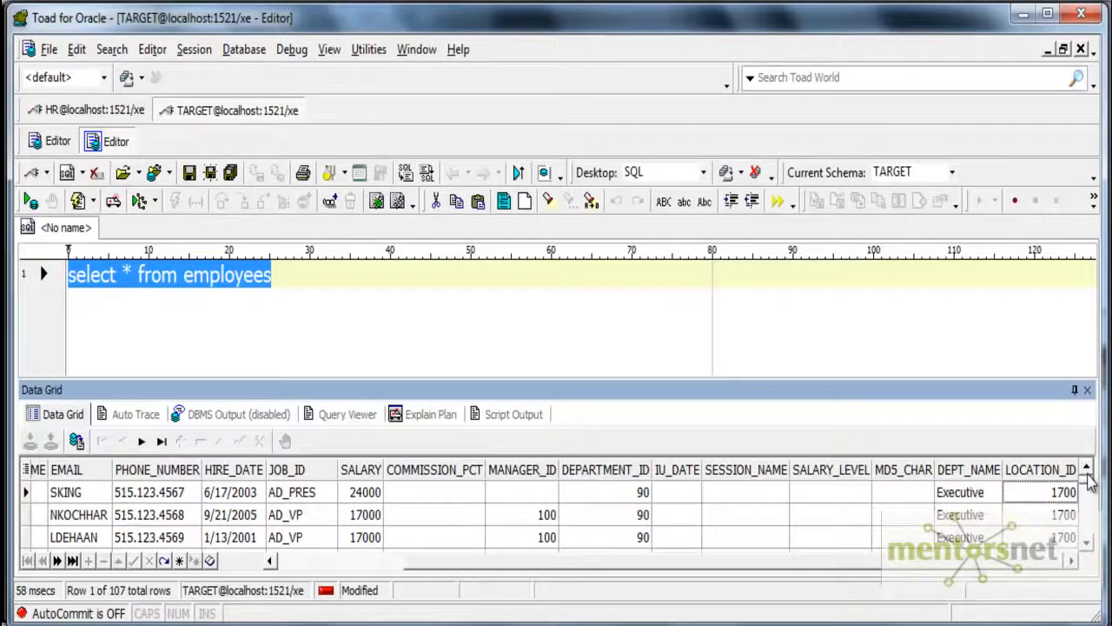